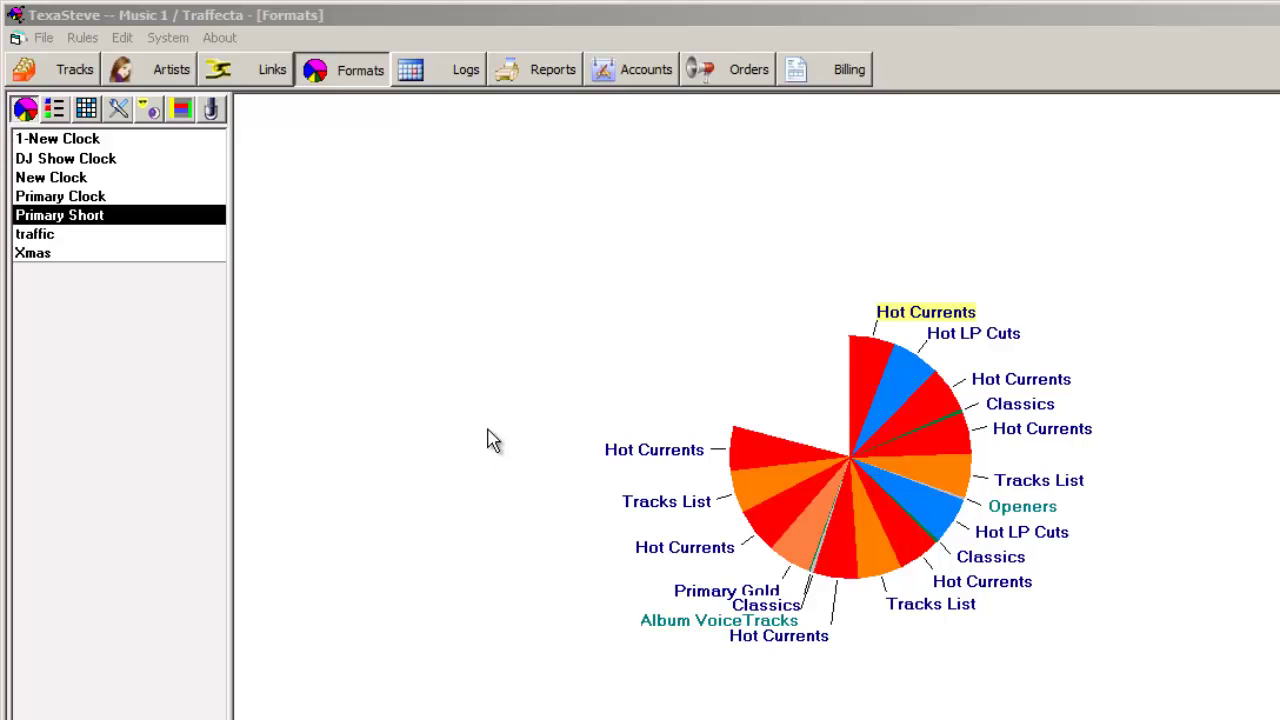
# List the Hot Currents tracks in the '3- Gender Tempo' view to show gender and tempo
pyautogui.click(70, 72)
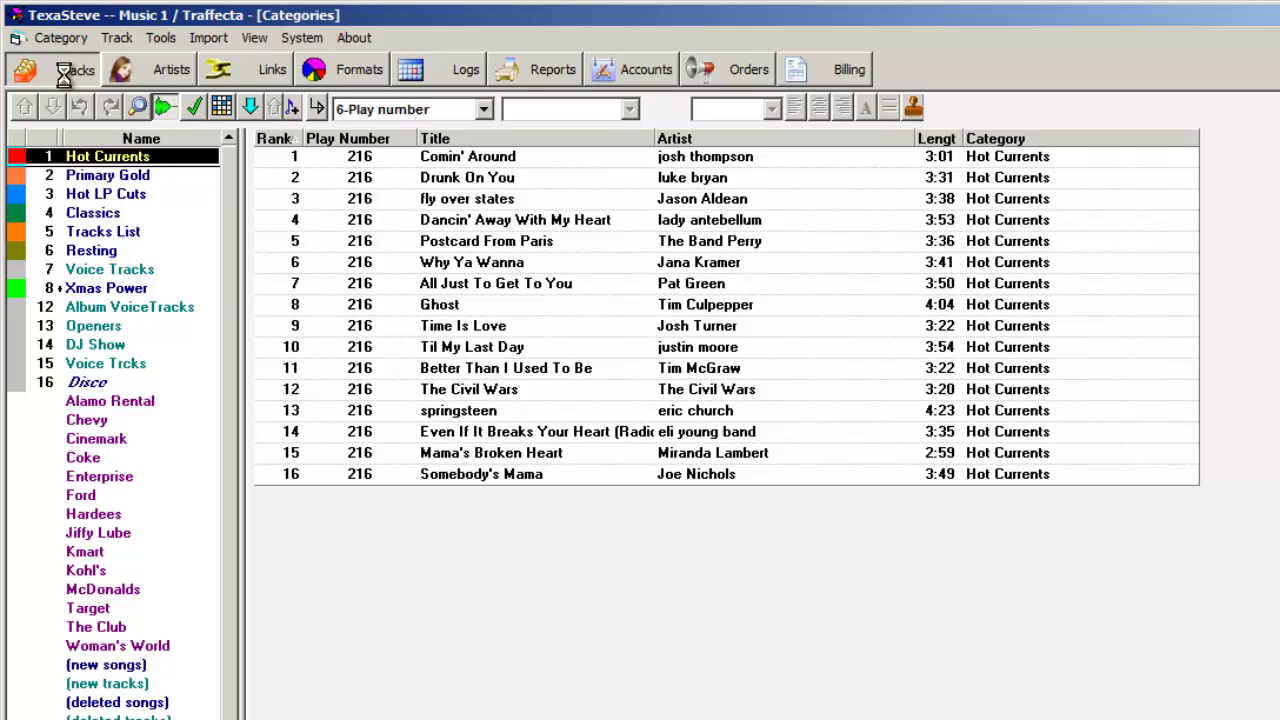
pyautogui.click(486, 109)
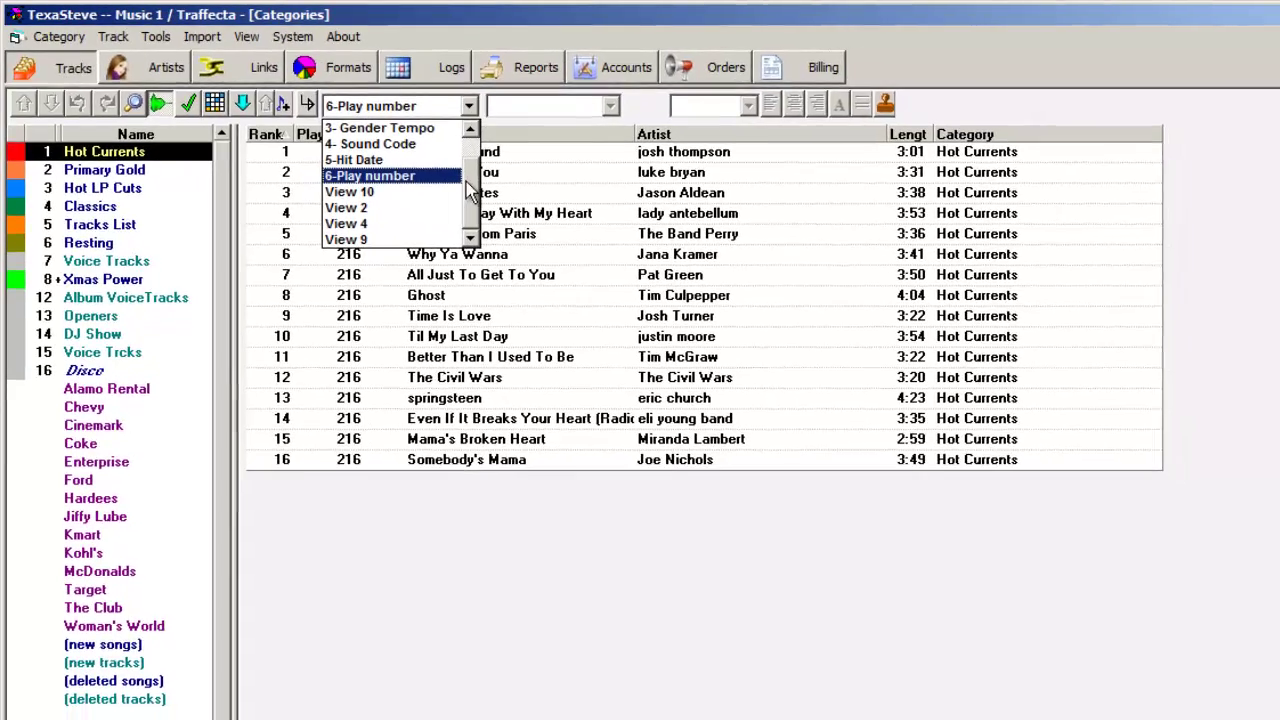
pyautogui.scroll(1, 490, 157)
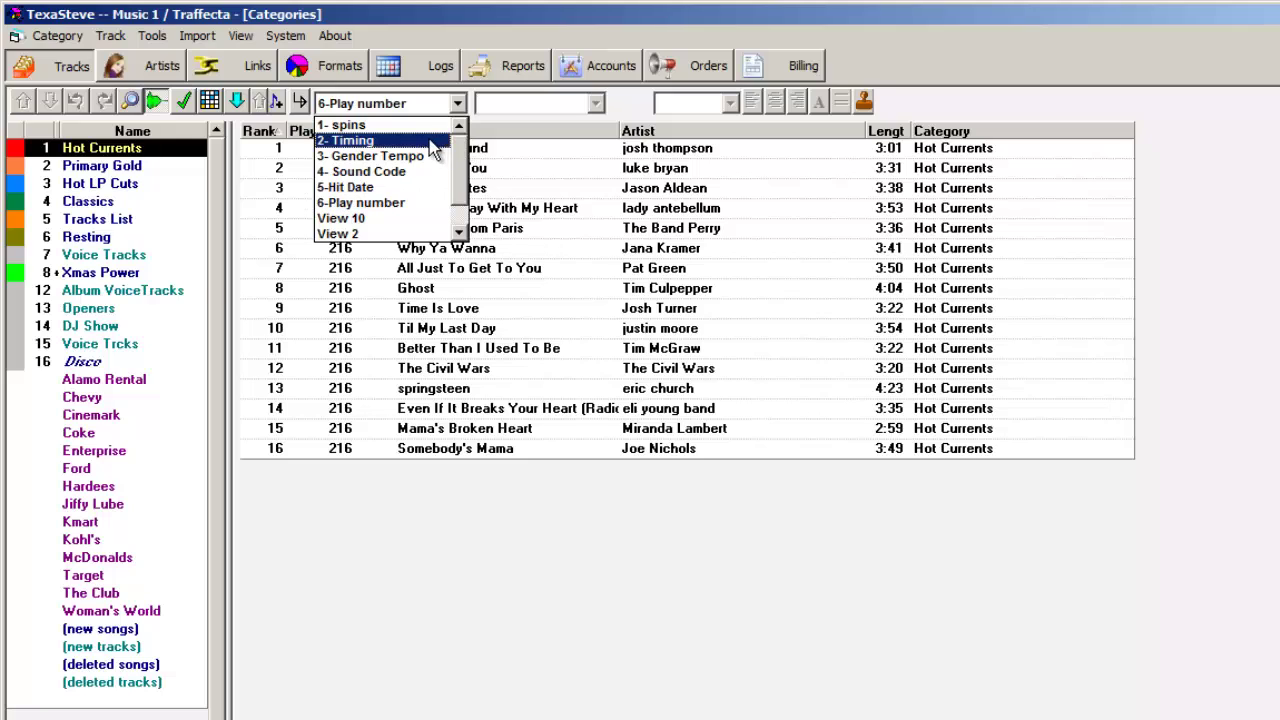
pyautogui.click(429, 155)
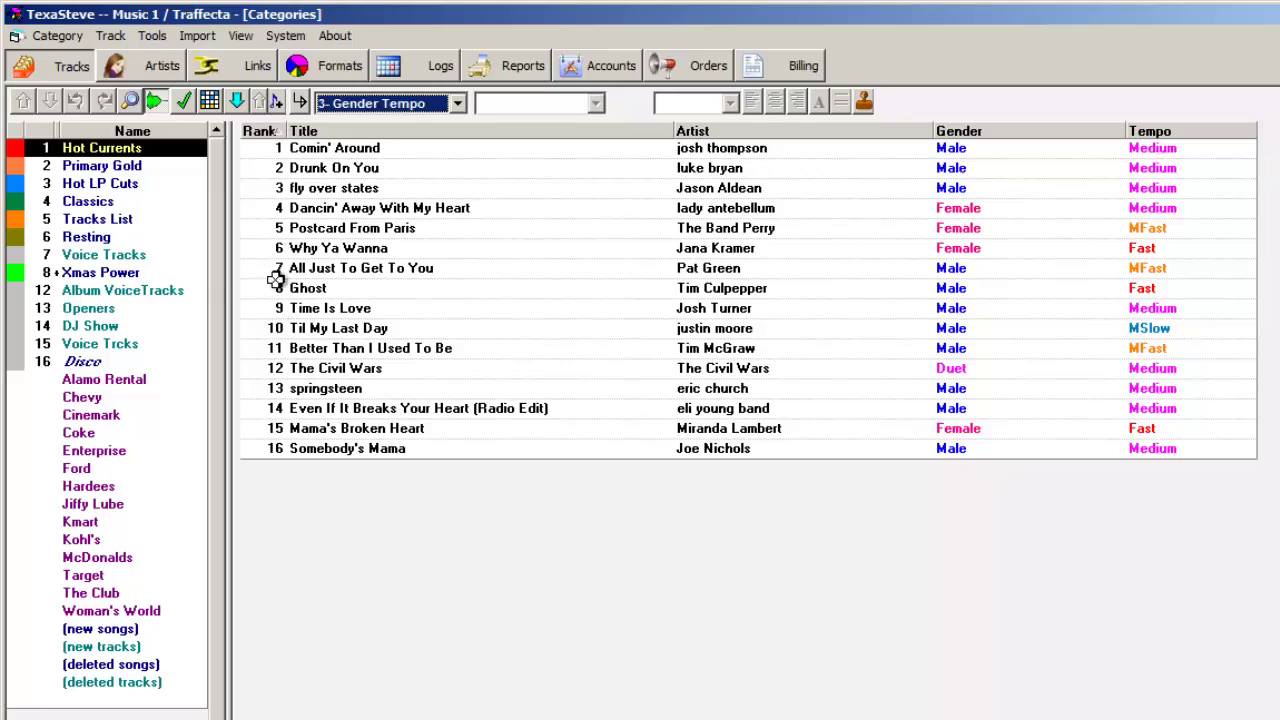
# Open System Settings from the System menu
pyautogui.click(284, 38)
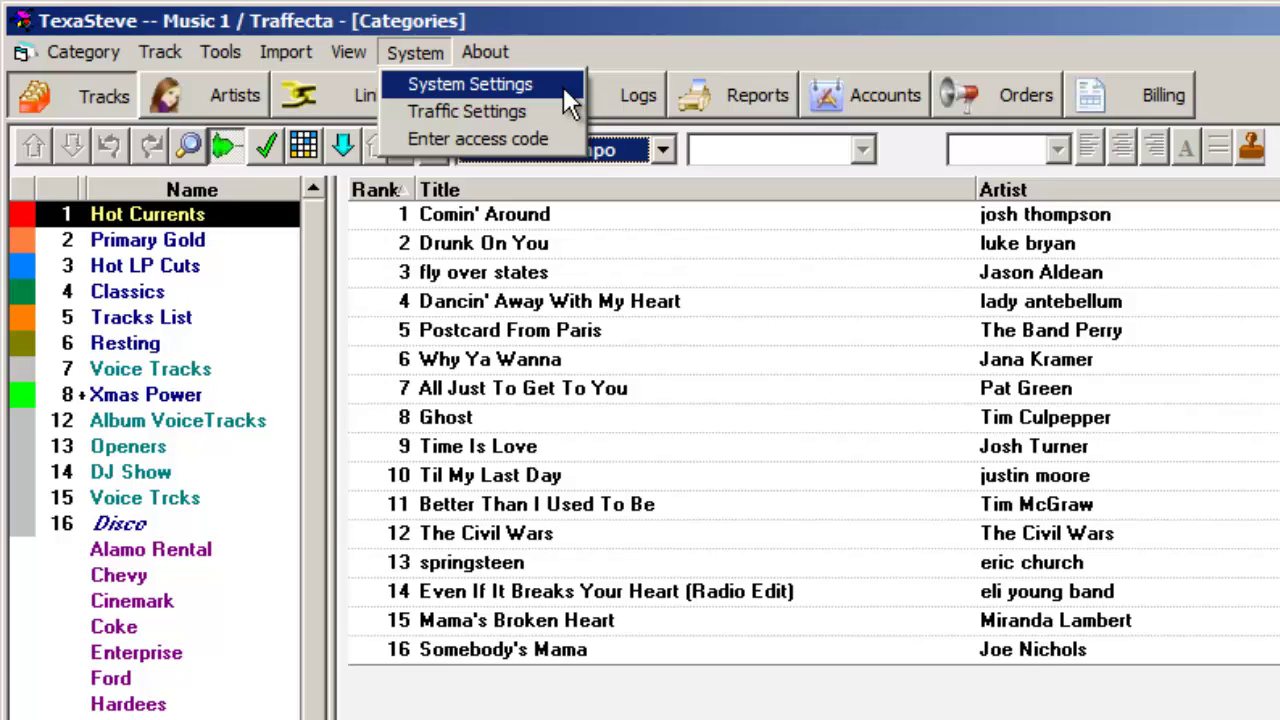
pyautogui.click(563, 86)
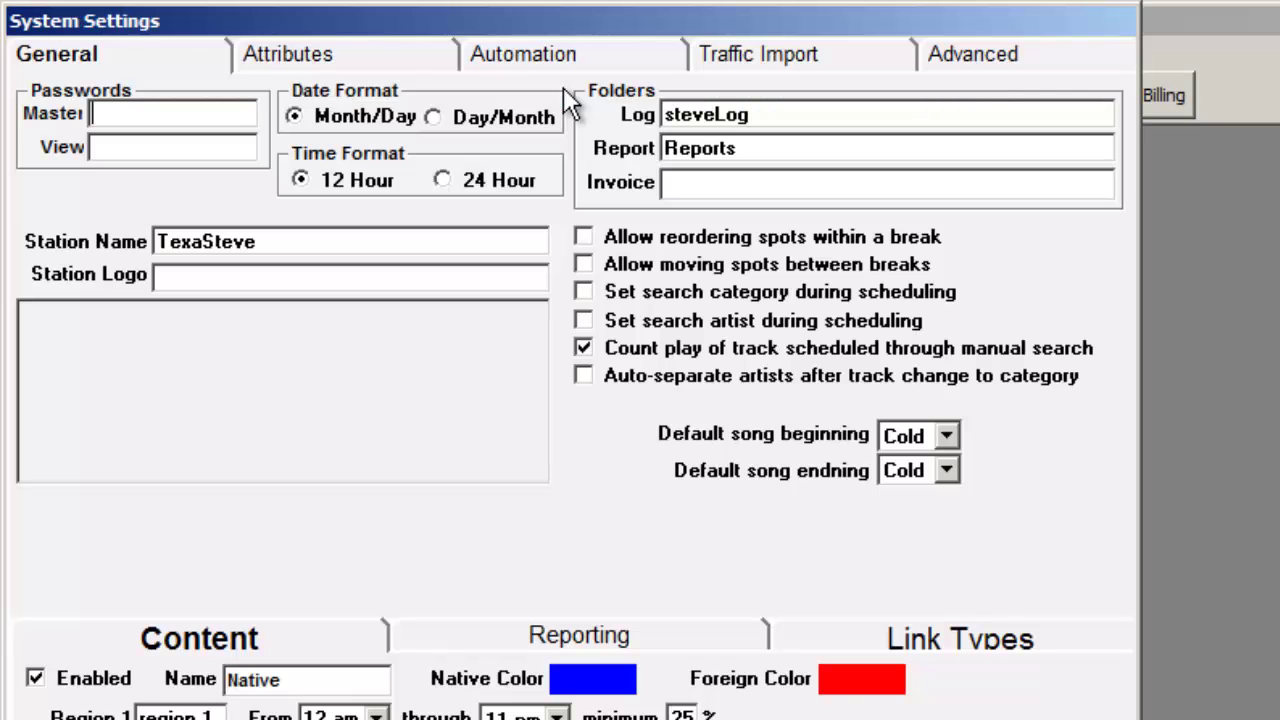
# On the Advanced tab, browse the Rule Priorities groups and the Artist Separation and Tempo Hour rules
pyautogui.click(1037, 67)
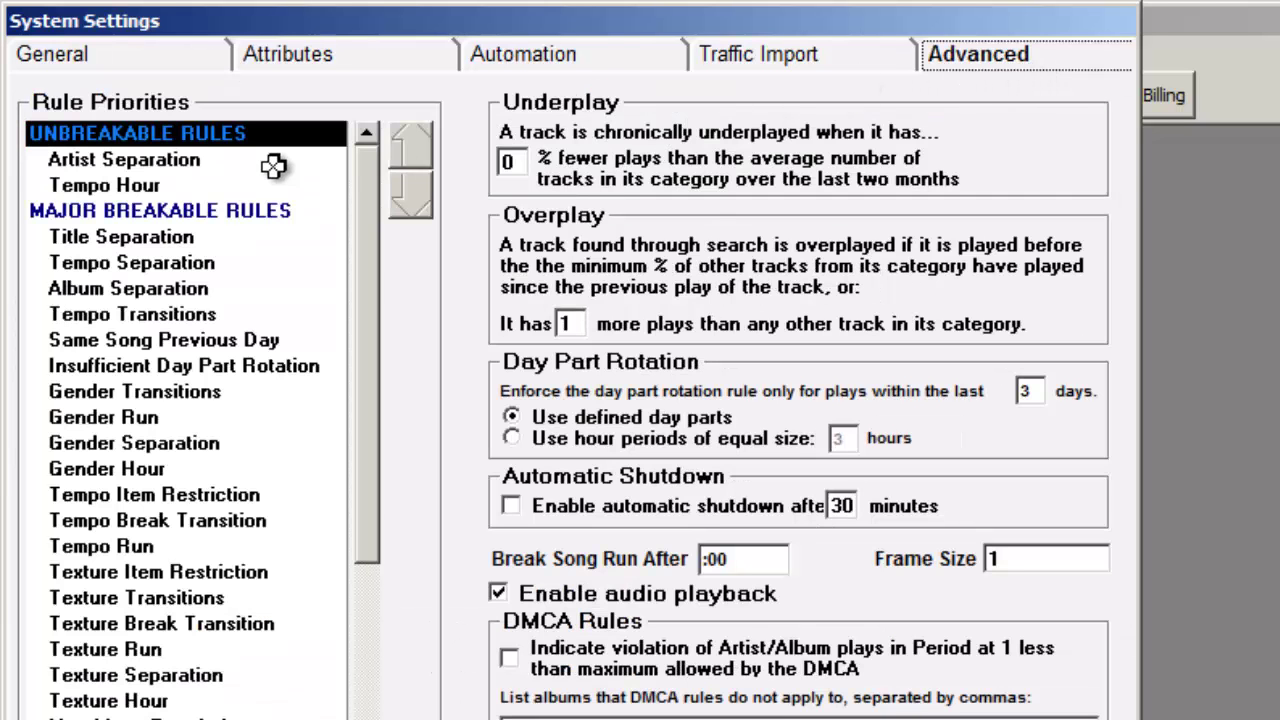
pyautogui.click(254, 220)
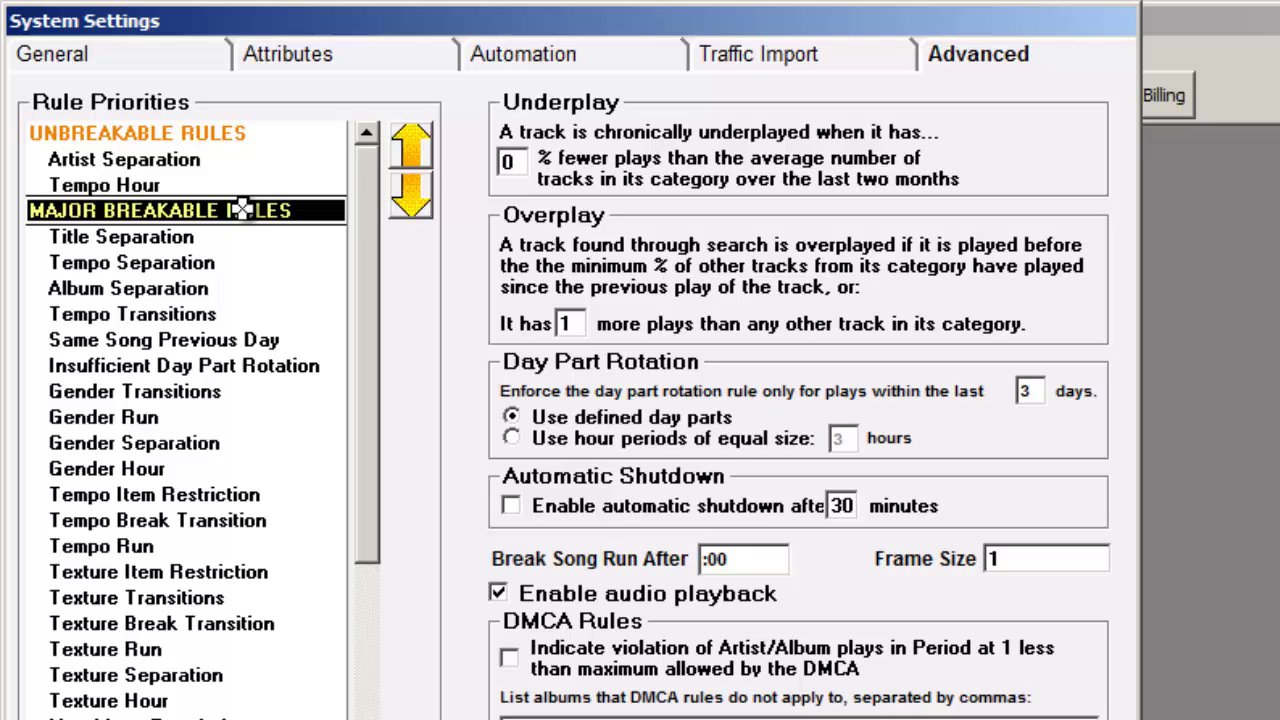
pyautogui.click(247, 133)
pyautogui.click(235, 284)
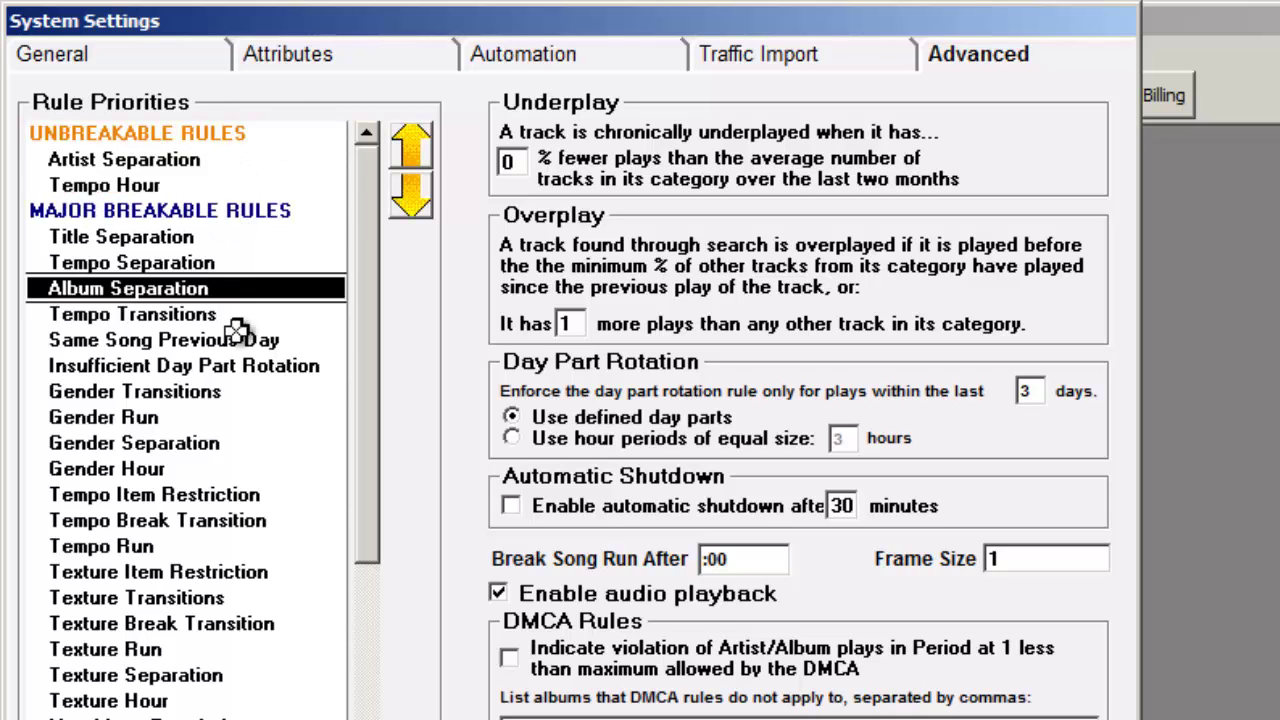
pyautogui.click(206, 212)
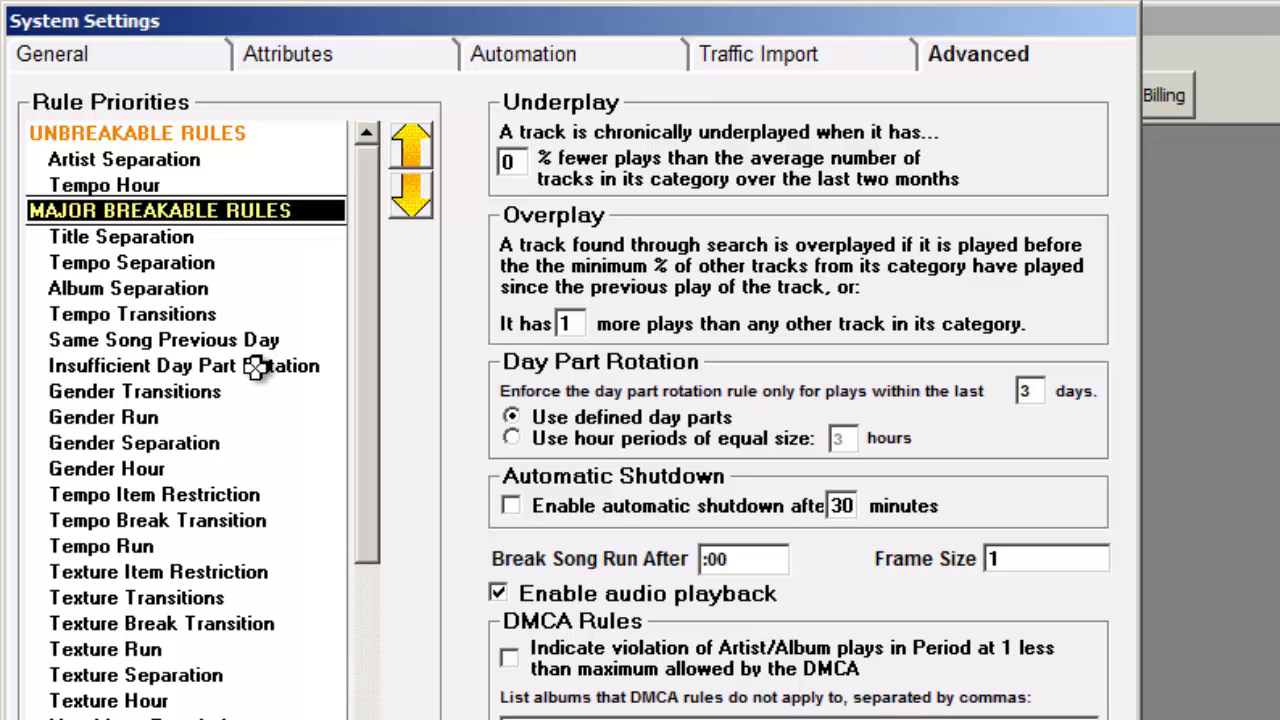
pyautogui.click(254, 162)
pyautogui.click(243, 188)
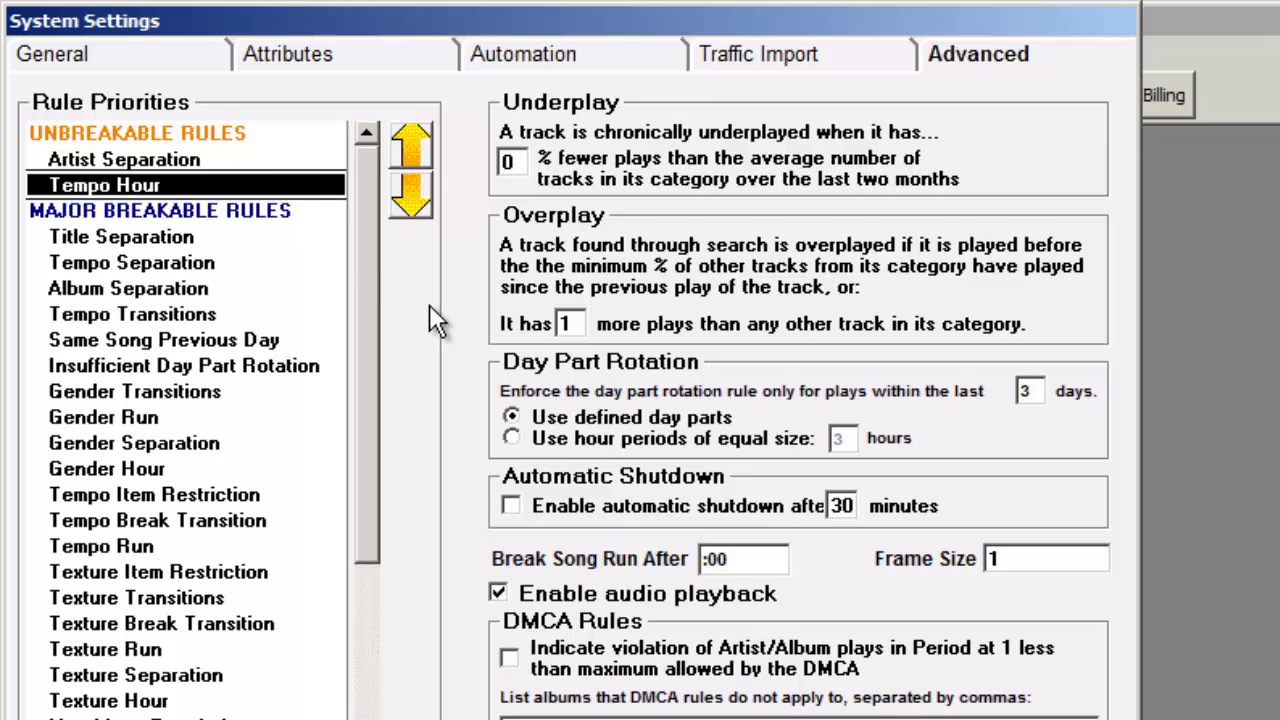
pyautogui.click(250, 162)
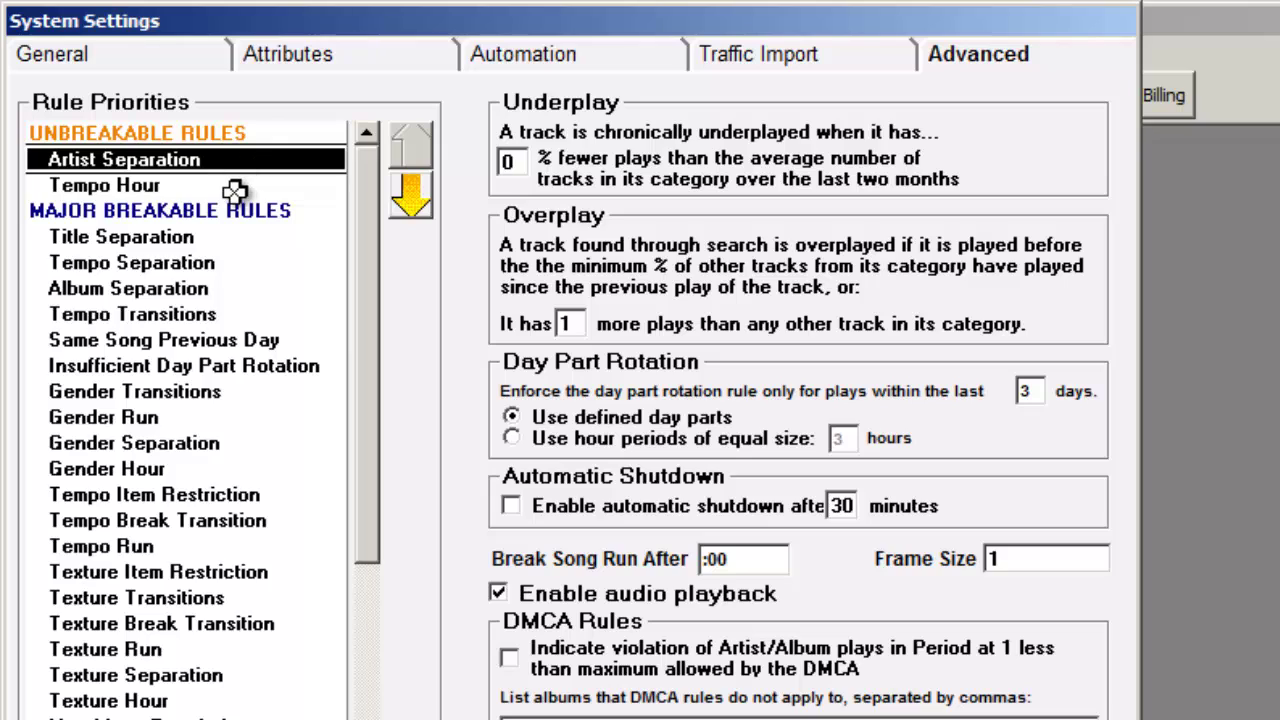
pyautogui.click(236, 189)
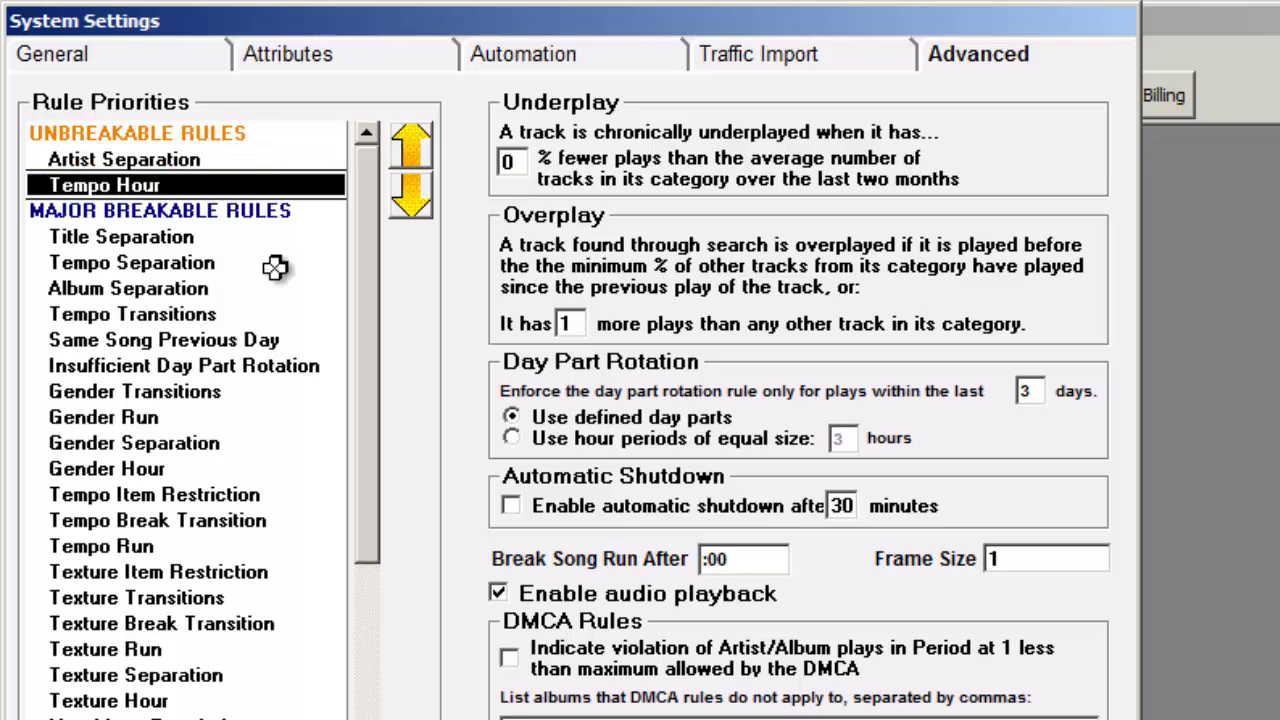
pyautogui.click(285, 218)
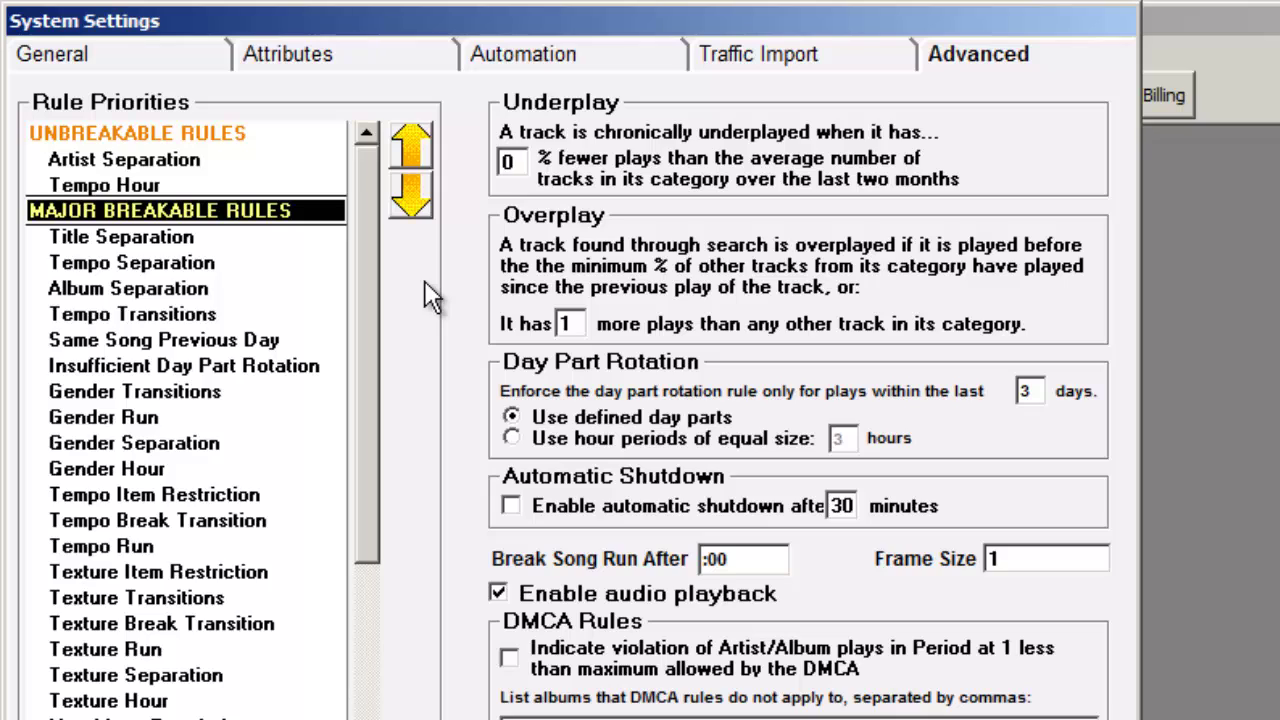
pyautogui.moveTo(240, 212); pyautogui.dragTo(252, 467)
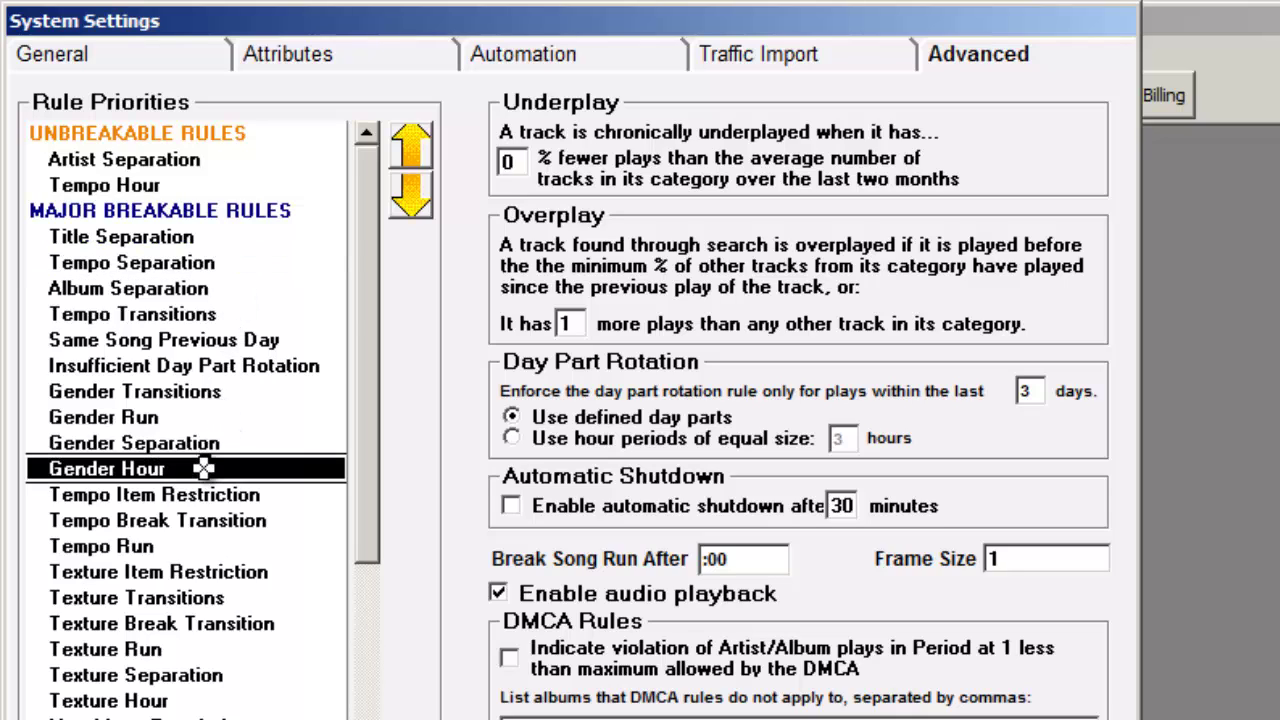
# Move Gender Hour up three places in Rule Priorities, then back down three
pyautogui.click(412, 146)
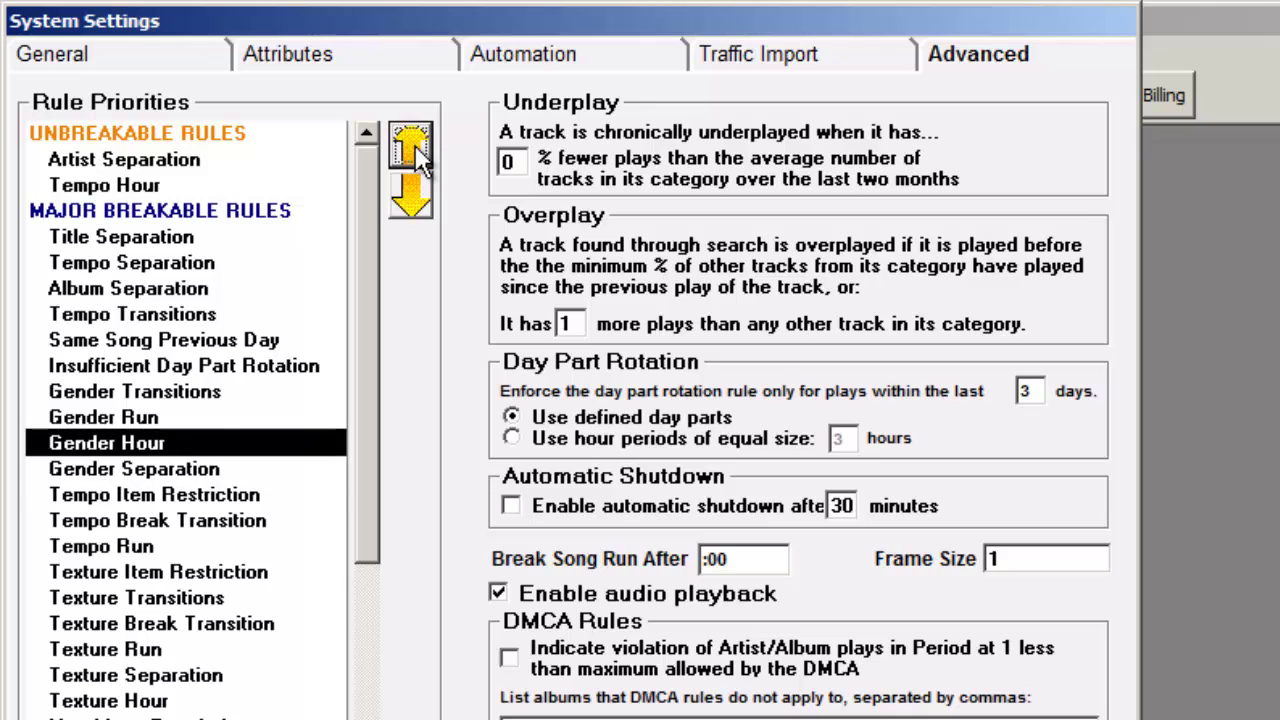
pyautogui.click(415, 145)
pyautogui.click(415, 145)
pyautogui.click(415, 198)
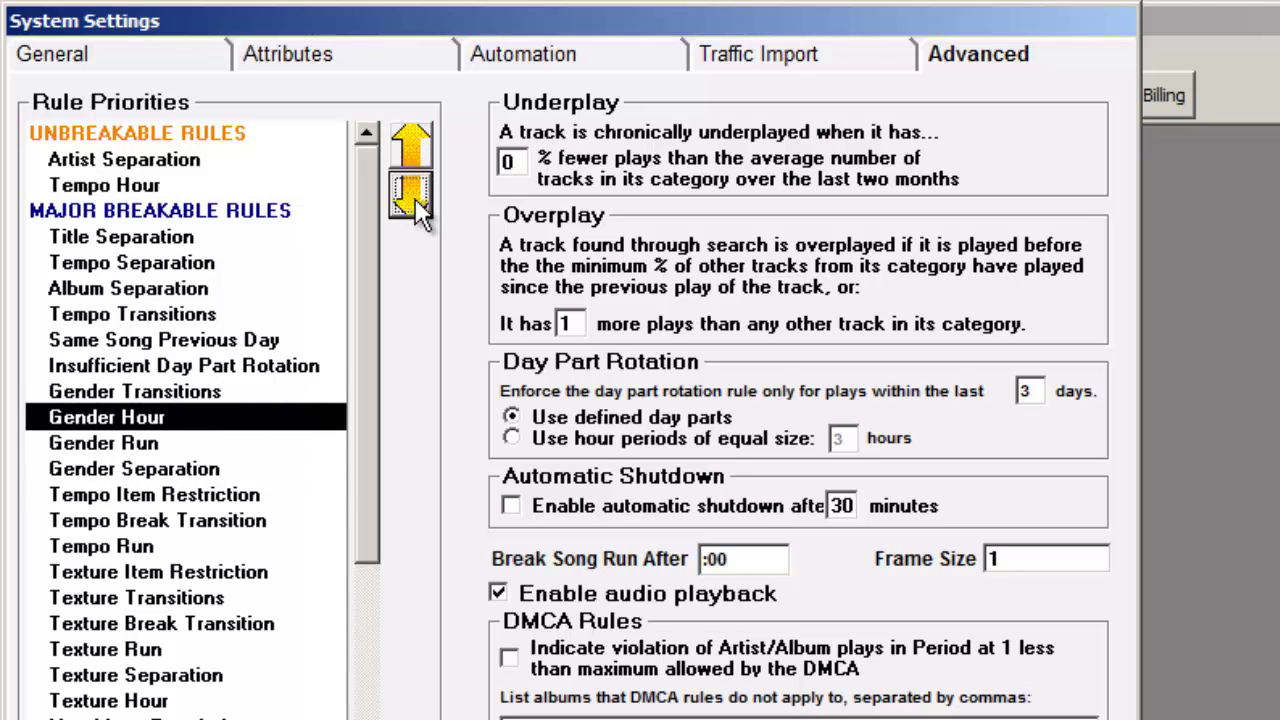
pyautogui.click(415, 198)
pyautogui.click(415, 198)
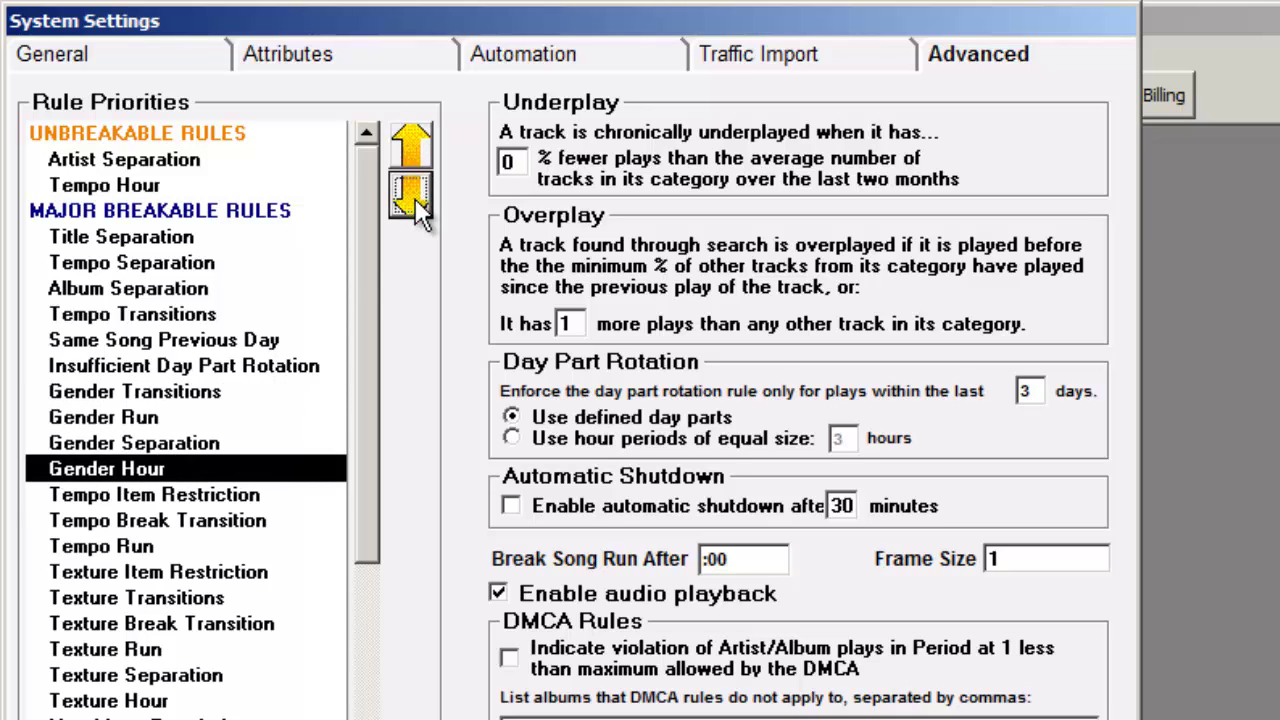
# Check the rule list by selecting Gender Run, Artist Separation, Tempo Hour and Major Breakable Rules
pyautogui.click(192, 417)
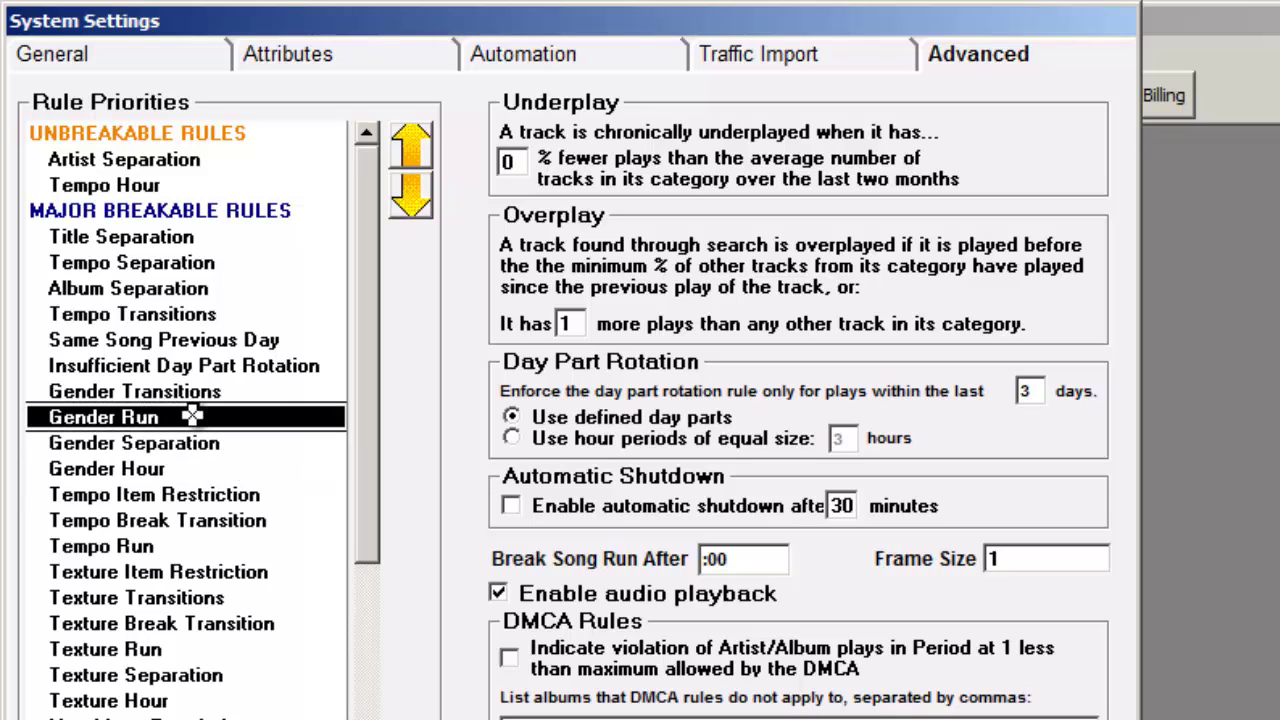
pyautogui.scroll(5, 192, 417)
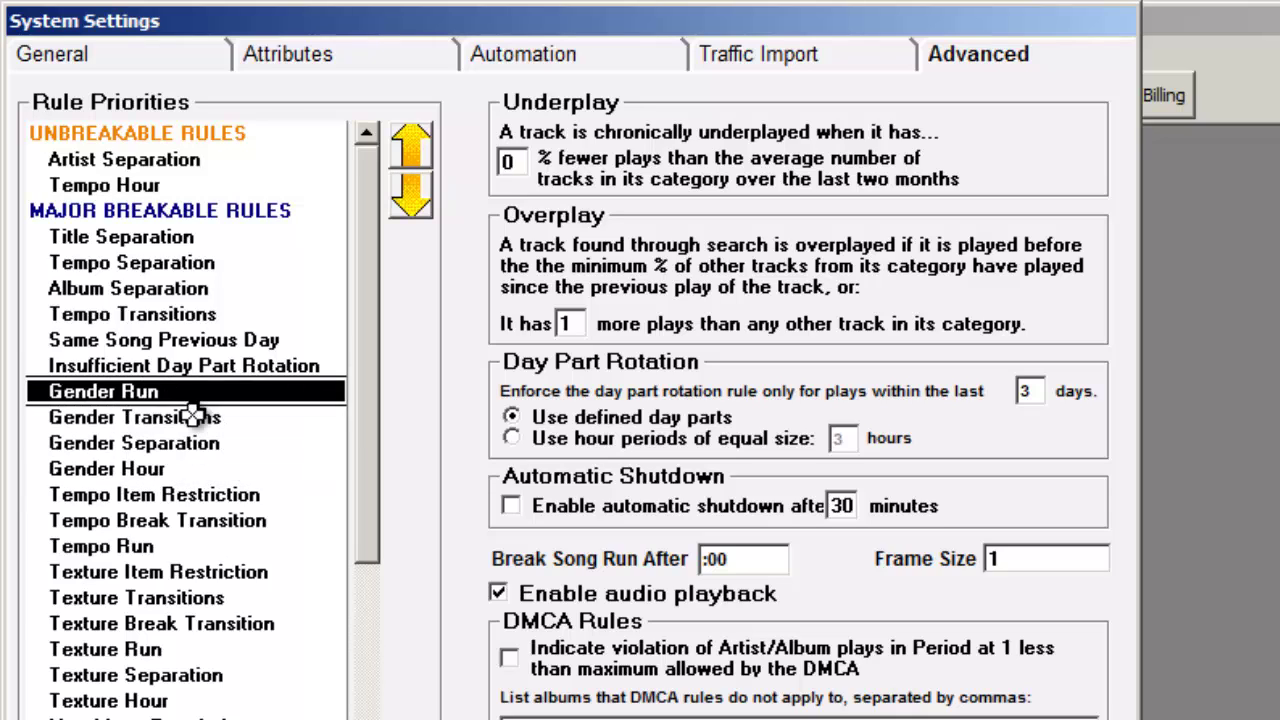
pyautogui.scroll(-5, 192, 417)
pyautogui.scroll(-9, 192, 417)
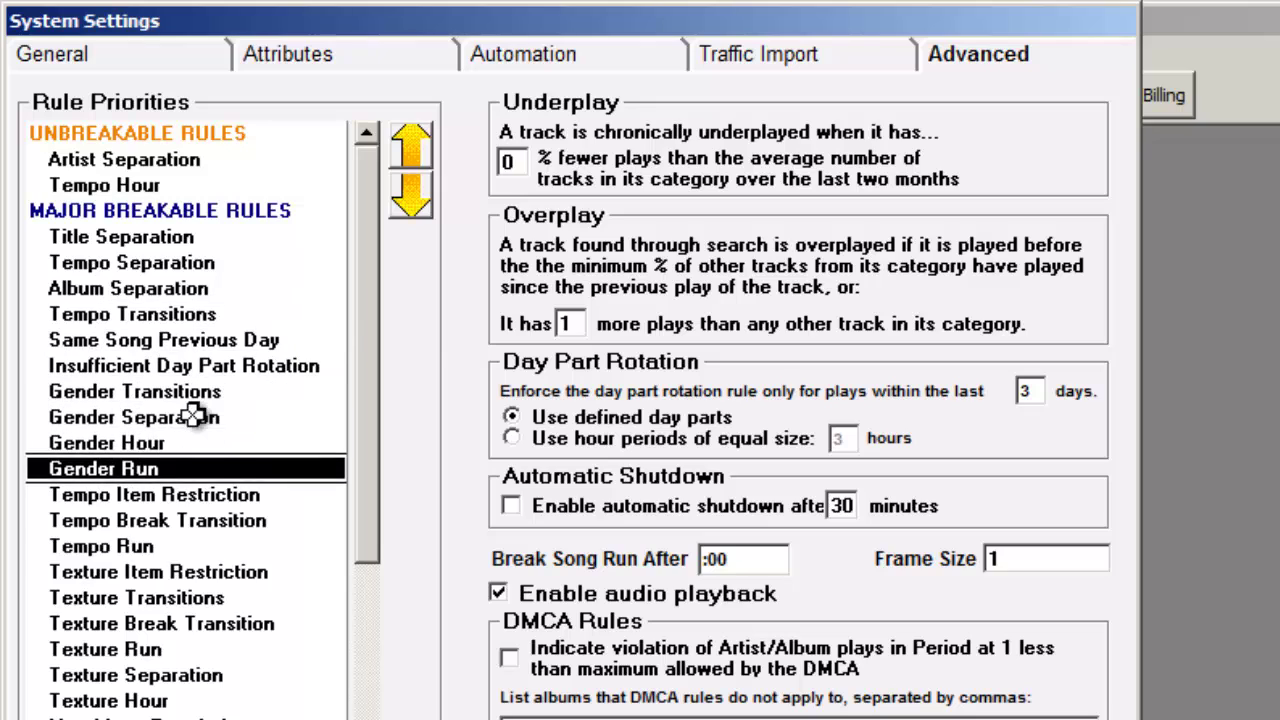
pyautogui.scroll(8, 192, 417)
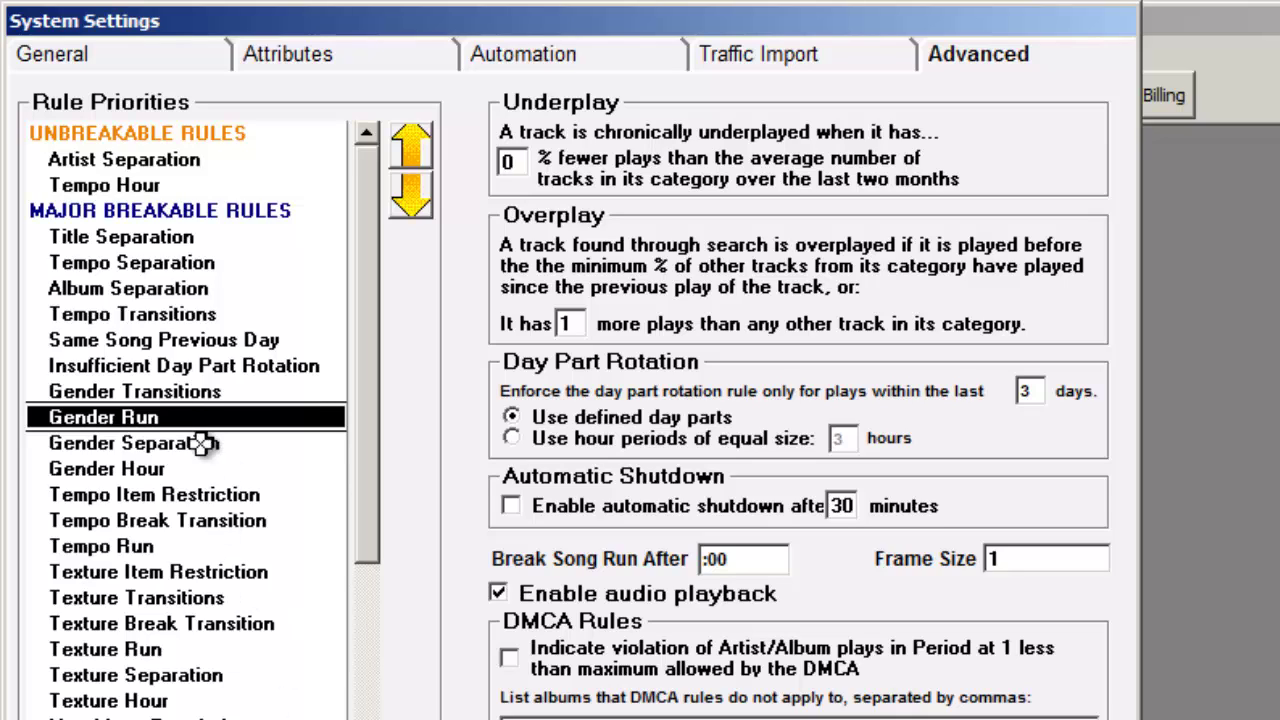
pyautogui.click(214, 160)
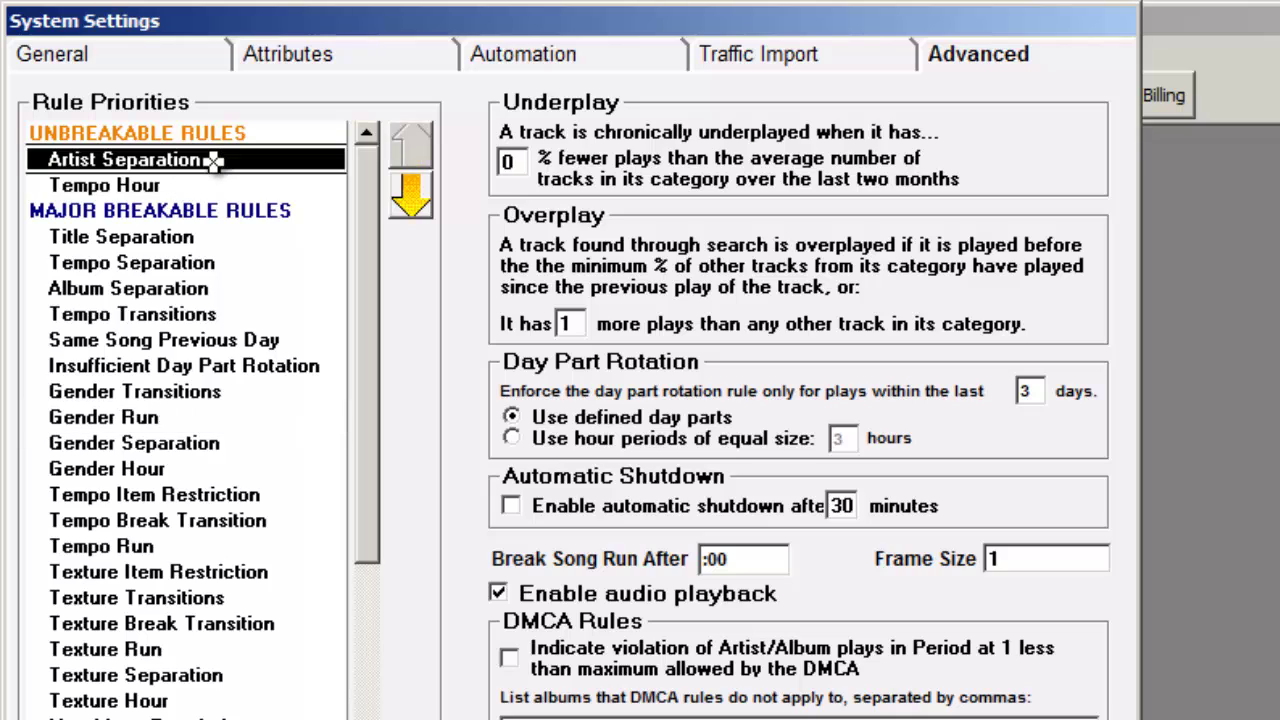
pyautogui.click(213, 186)
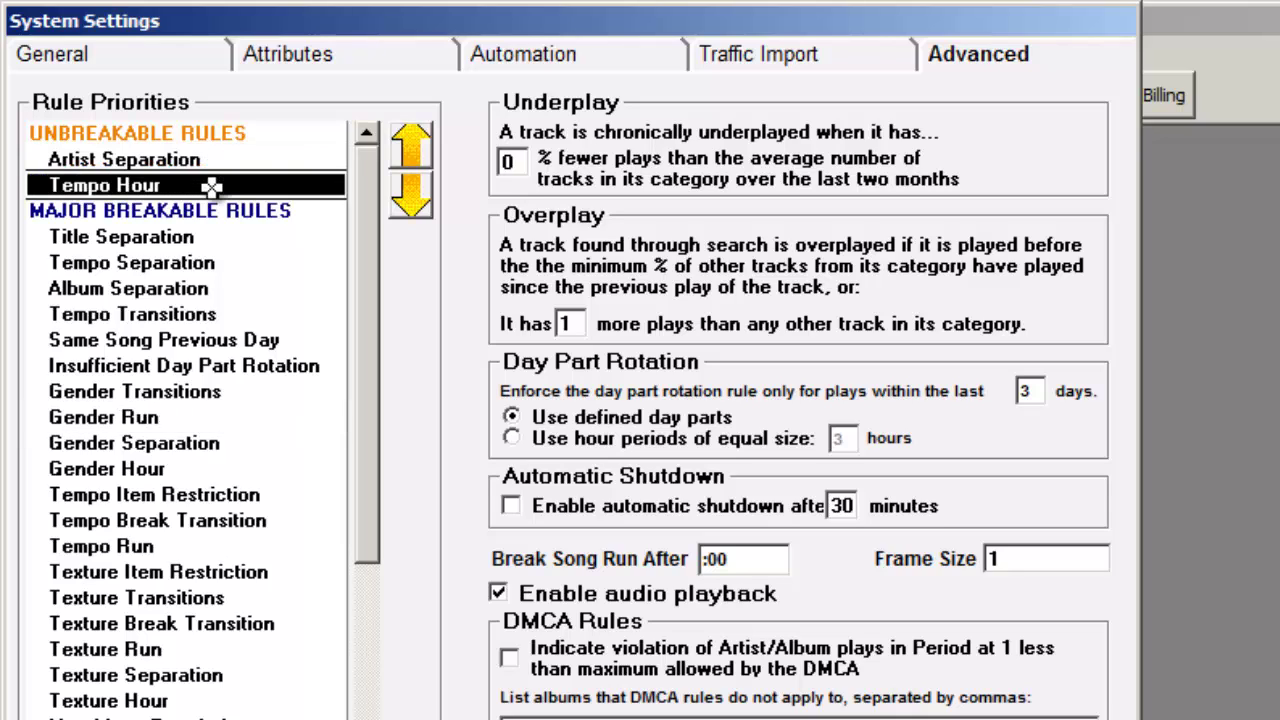
pyautogui.click(237, 211)
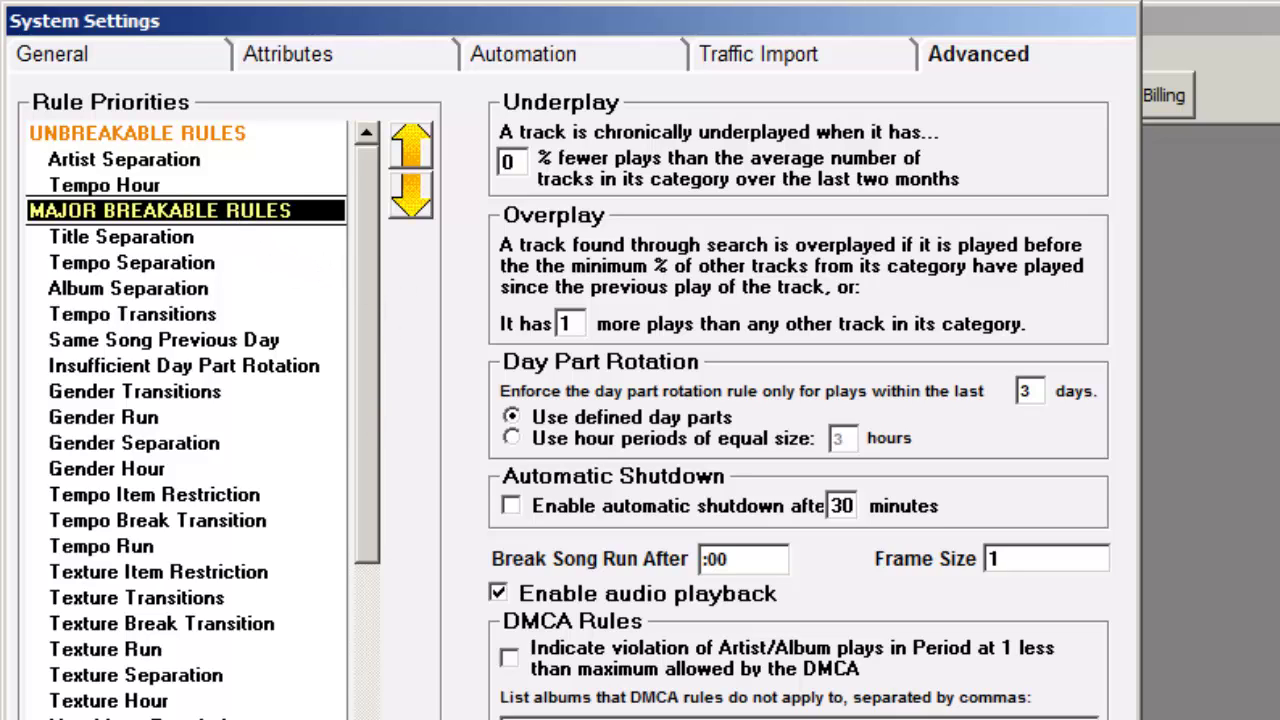
# Close System Settings and create the 25 Jul 2012 log from the Primary Clock format
pyautogui.press('Escape')
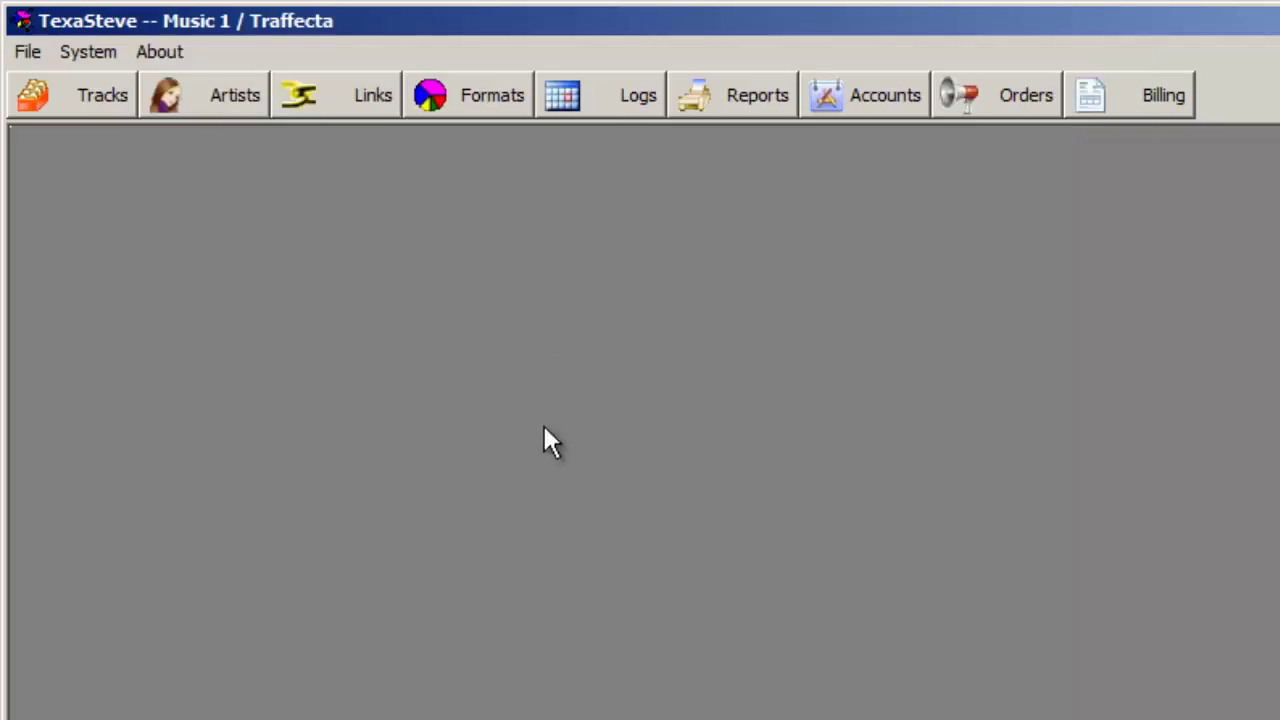
pyautogui.click(618, 100)
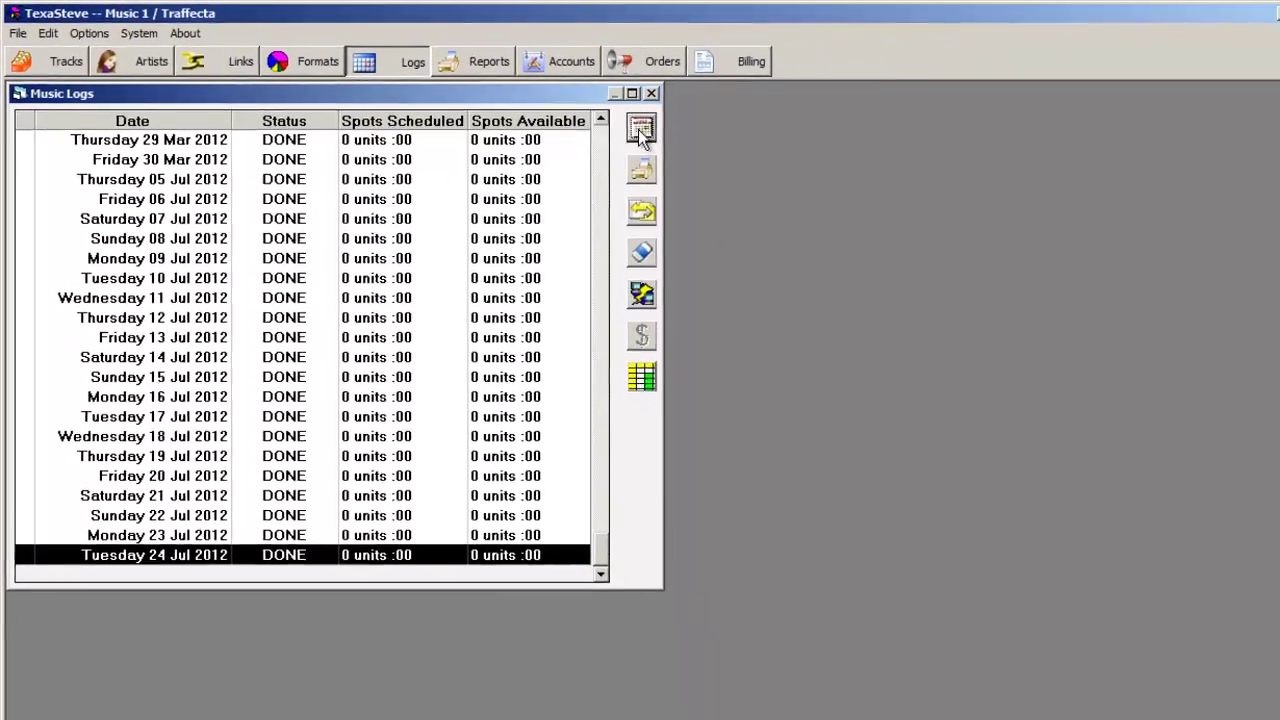
pyautogui.click(989, 198)
pyautogui.click(300, 330)
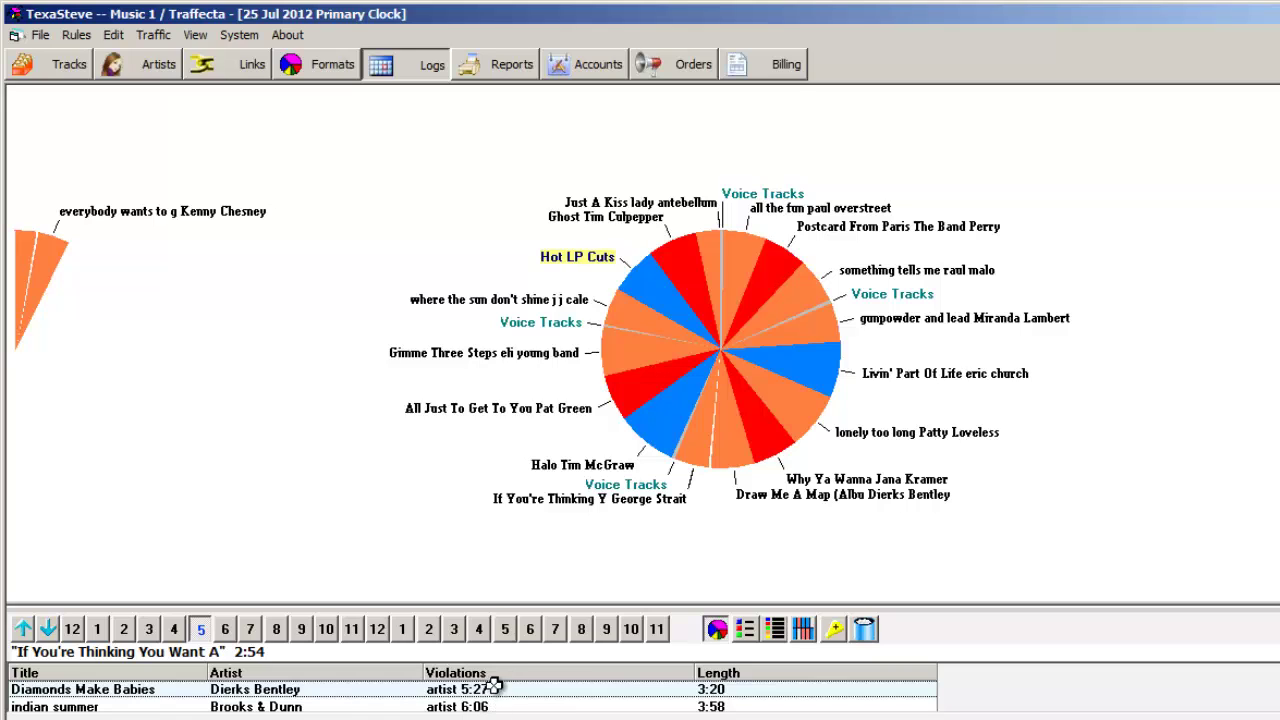
# Put Diamonds Make Babies into the open Hot LP Cuts slot and continue scheduling
pyautogui.click(587, 379)
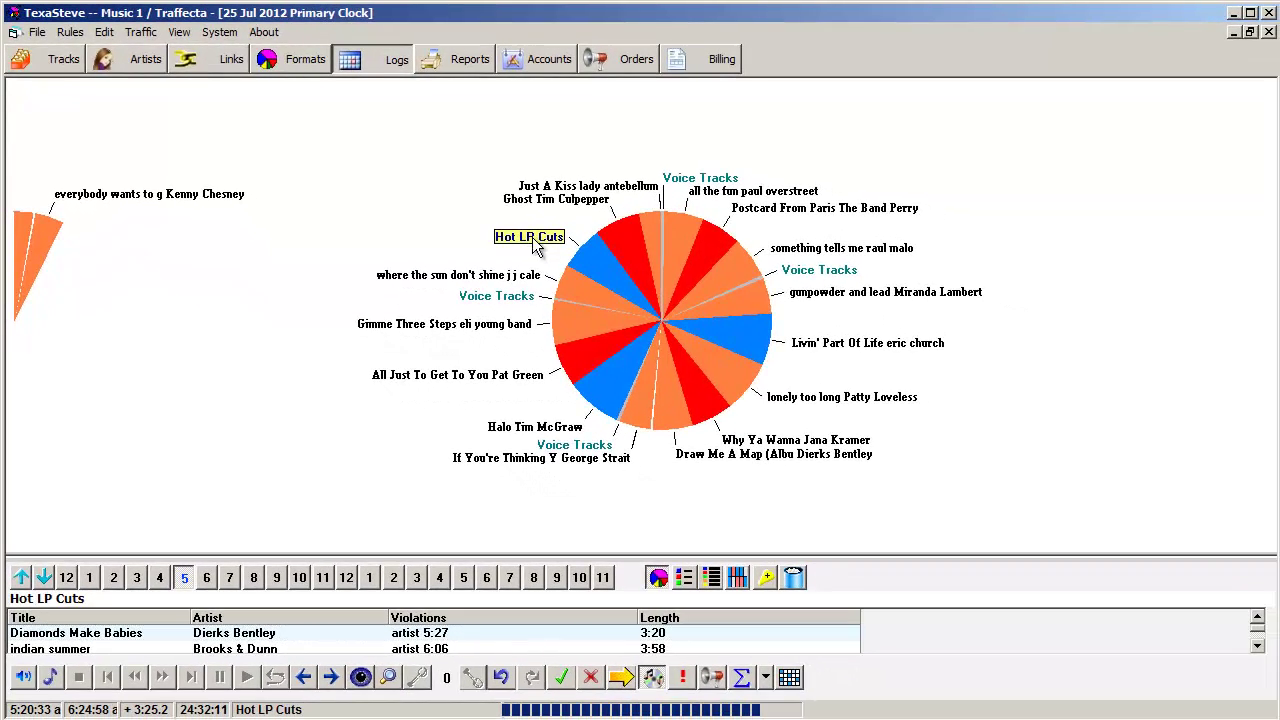
pyautogui.click(458, 632)
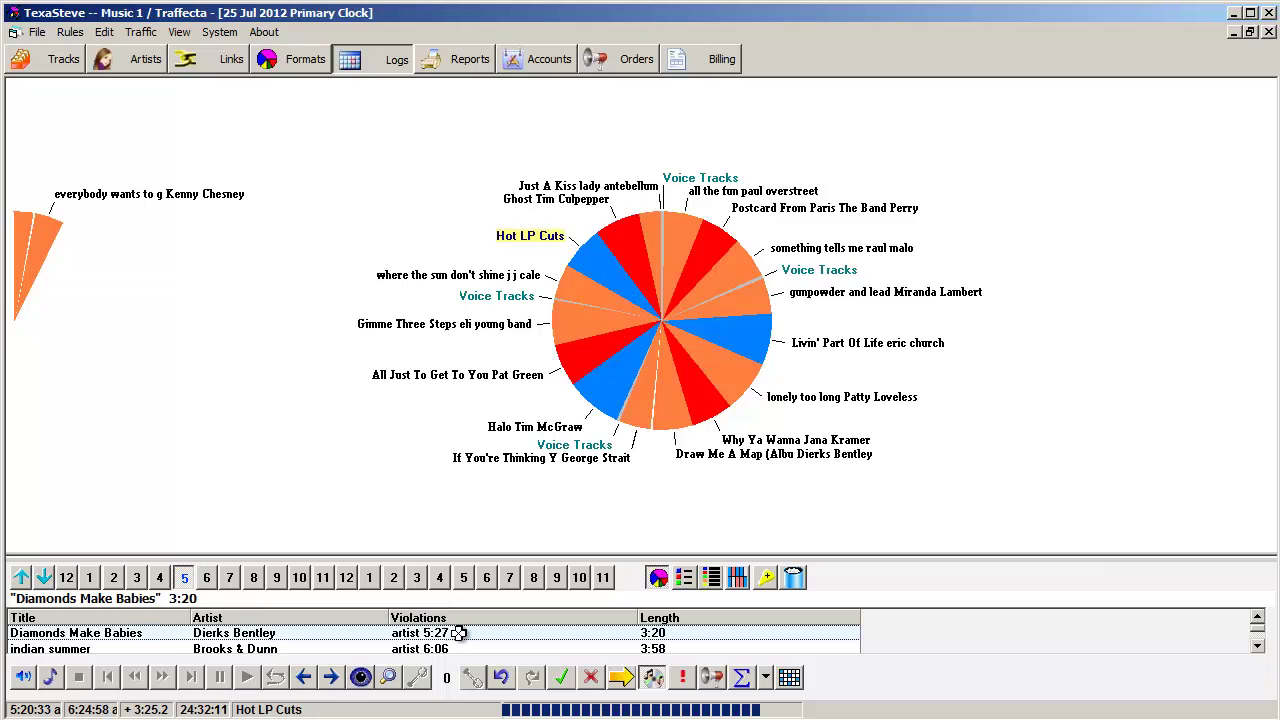
pyautogui.click(561, 677)
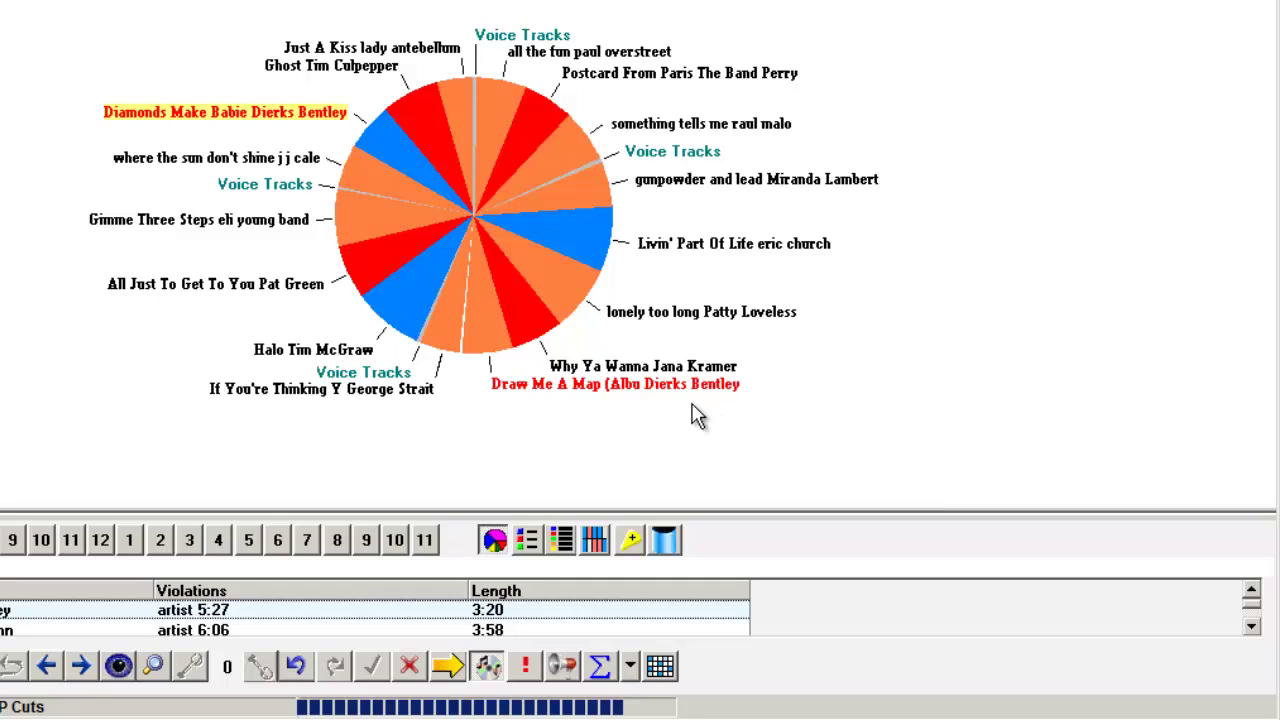
pyautogui.click(448, 666)
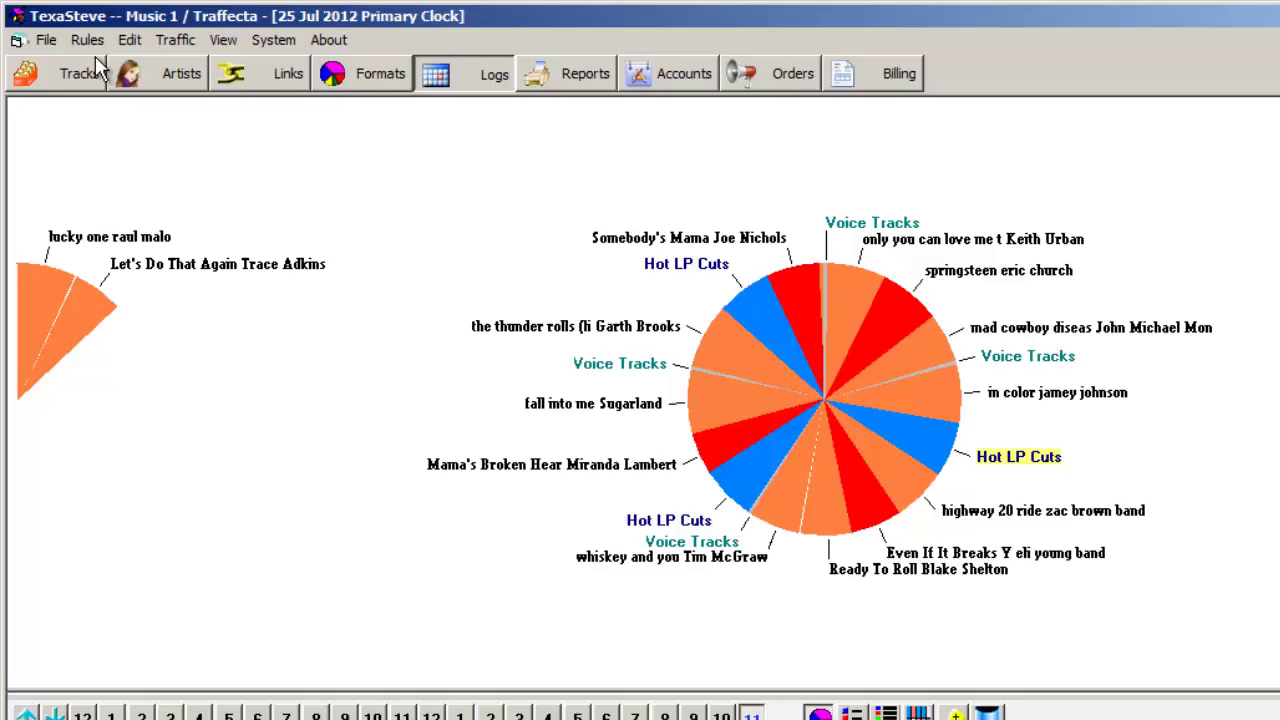
# Turn off Artist Separation enforcement in Rules > Enforcement and apply the change
pyautogui.click(100, 48)
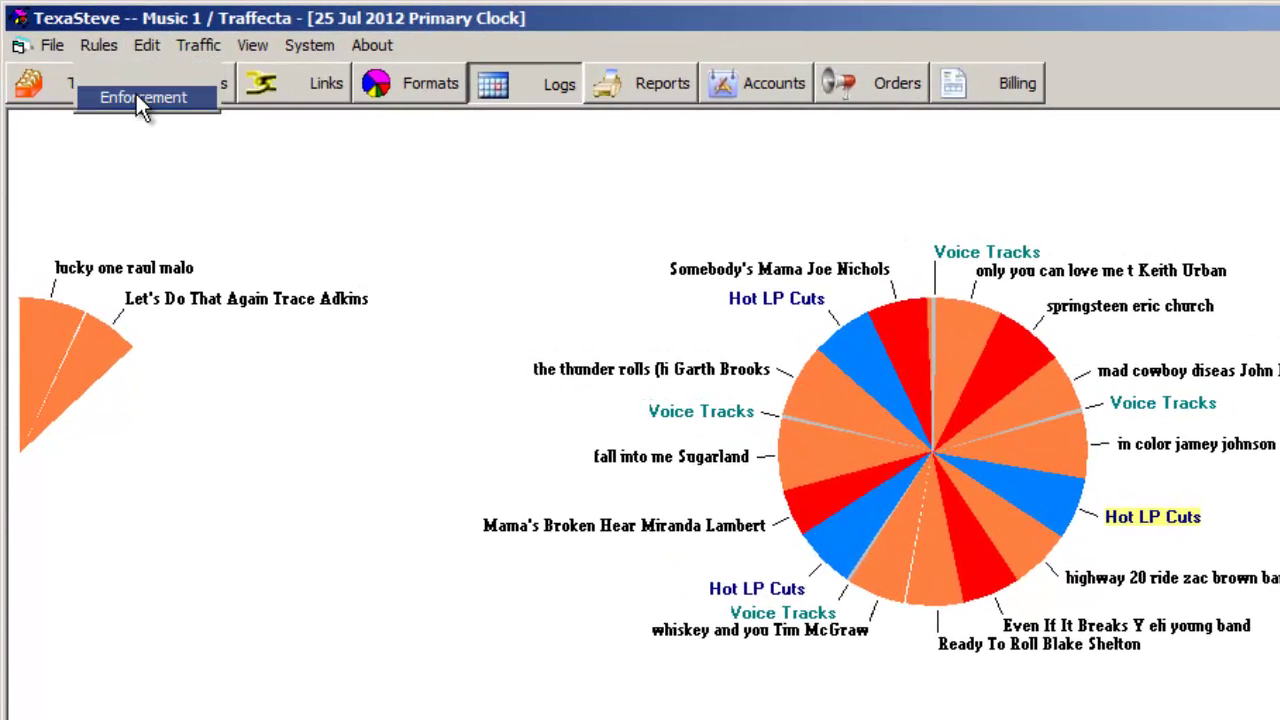
pyautogui.click(136, 94)
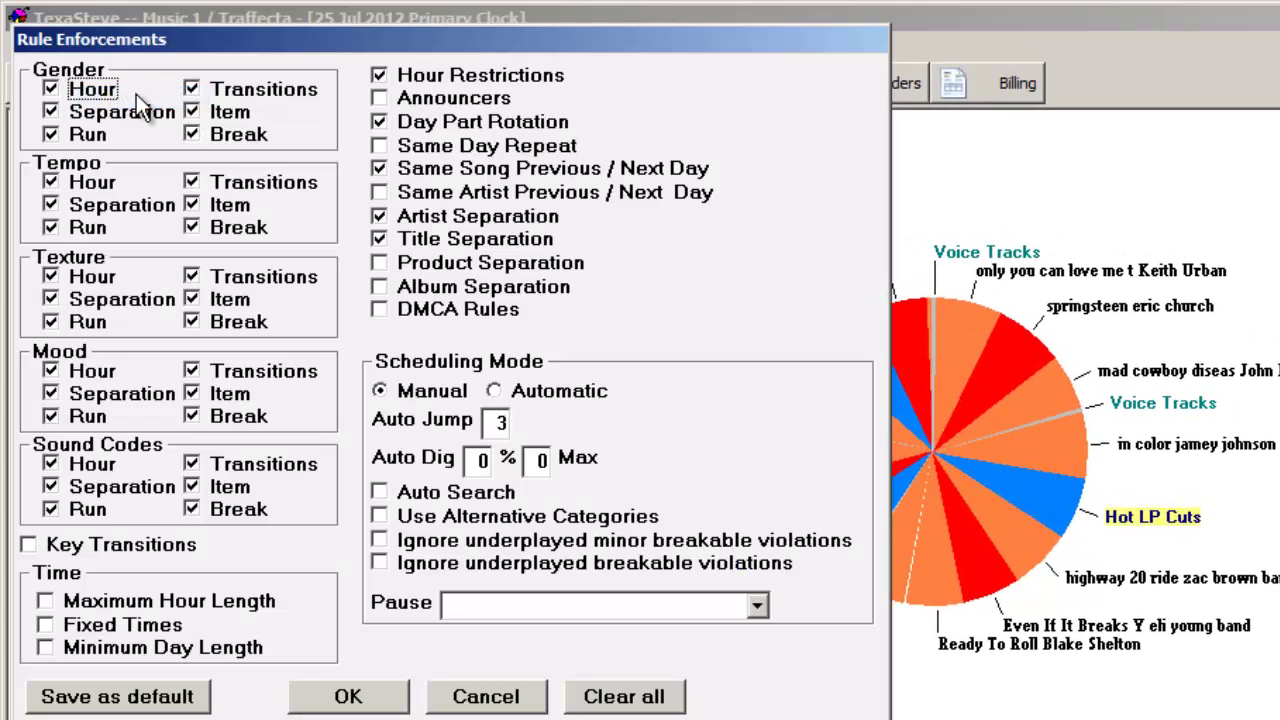
pyautogui.click(379, 217)
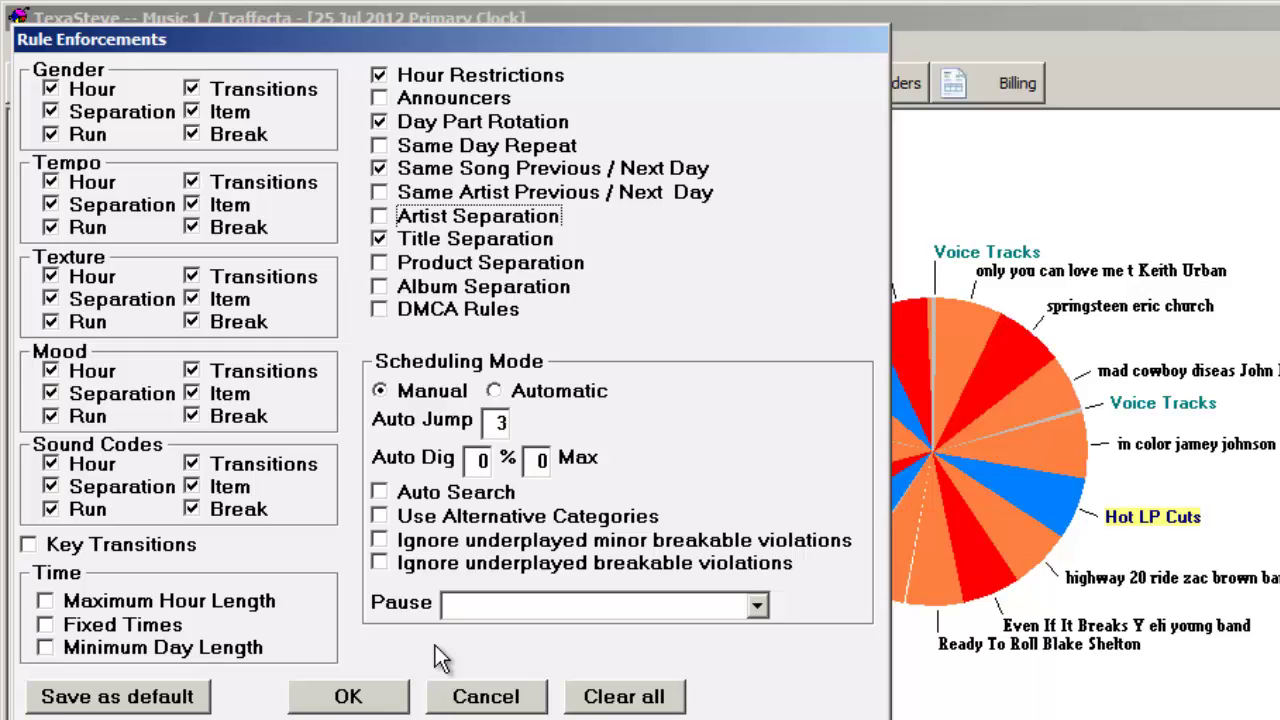
pyautogui.click(345, 694)
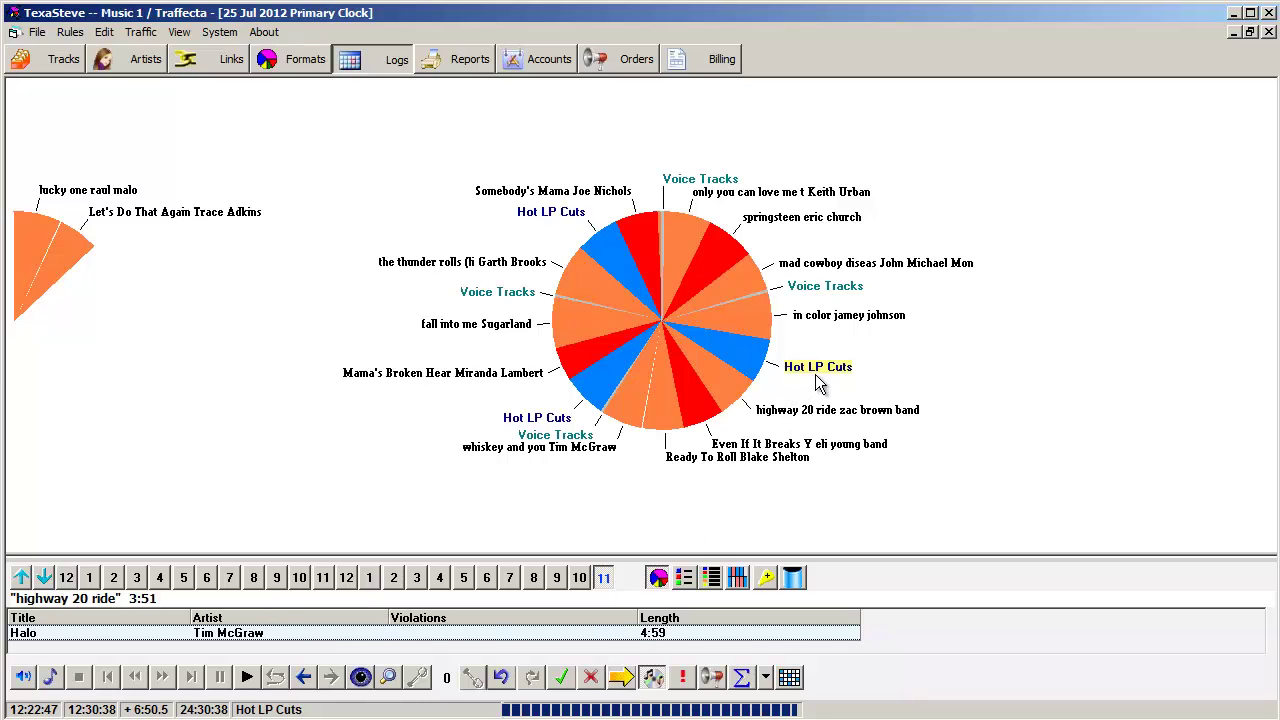
# Finish scheduling the log, continue editing, and view the 11 and 5 o'clock hours
pyautogui.click(612, 683)
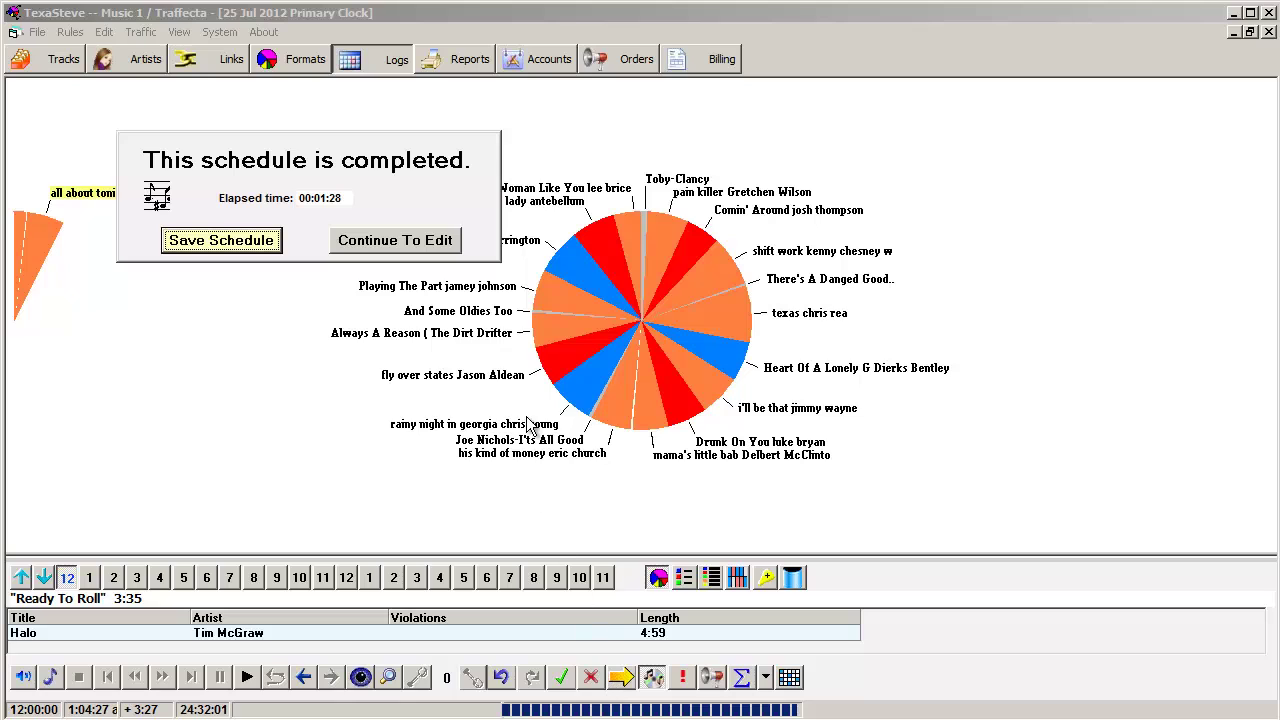
pyautogui.click(395, 240)
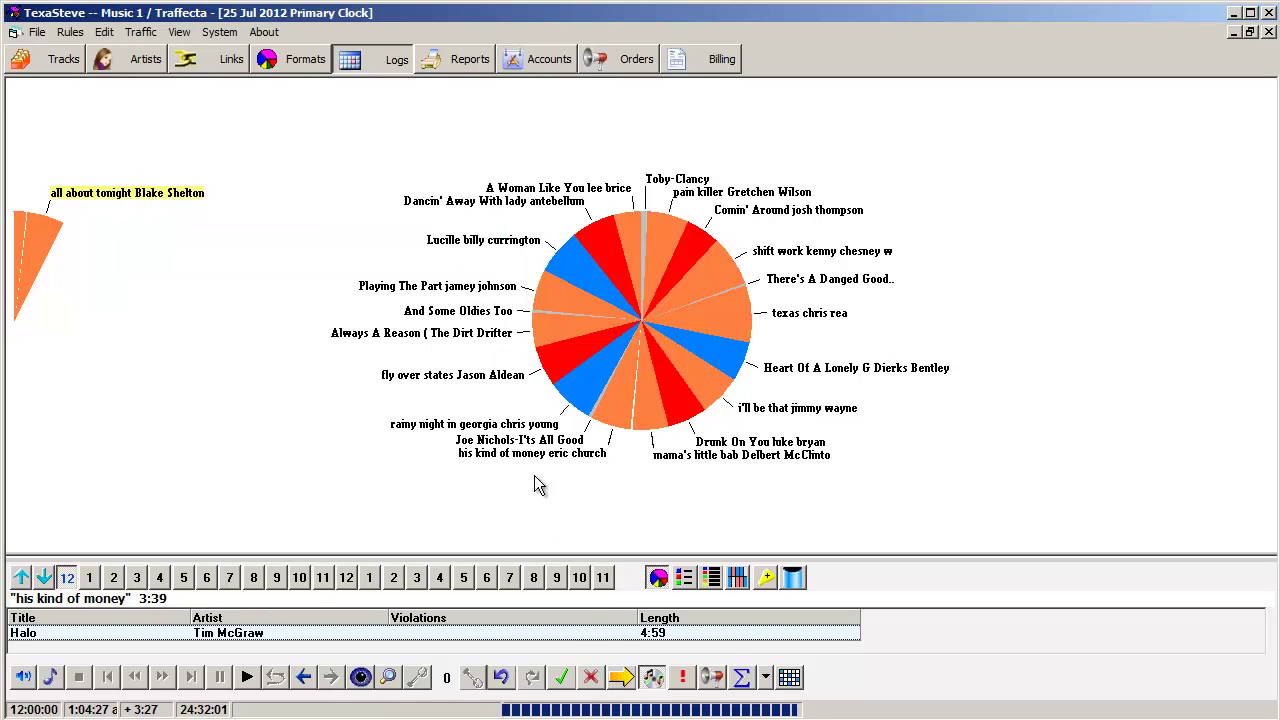
pyautogui.click(604, 578)
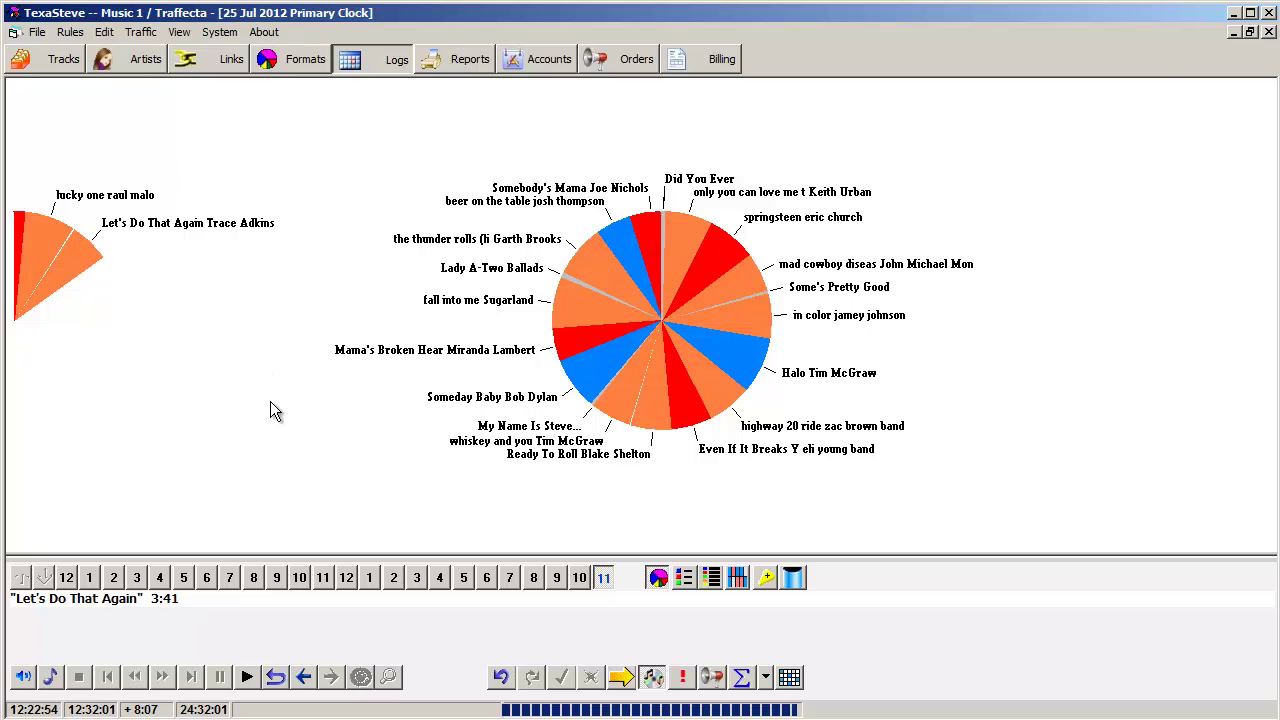
pyautogui.click(185, 578)
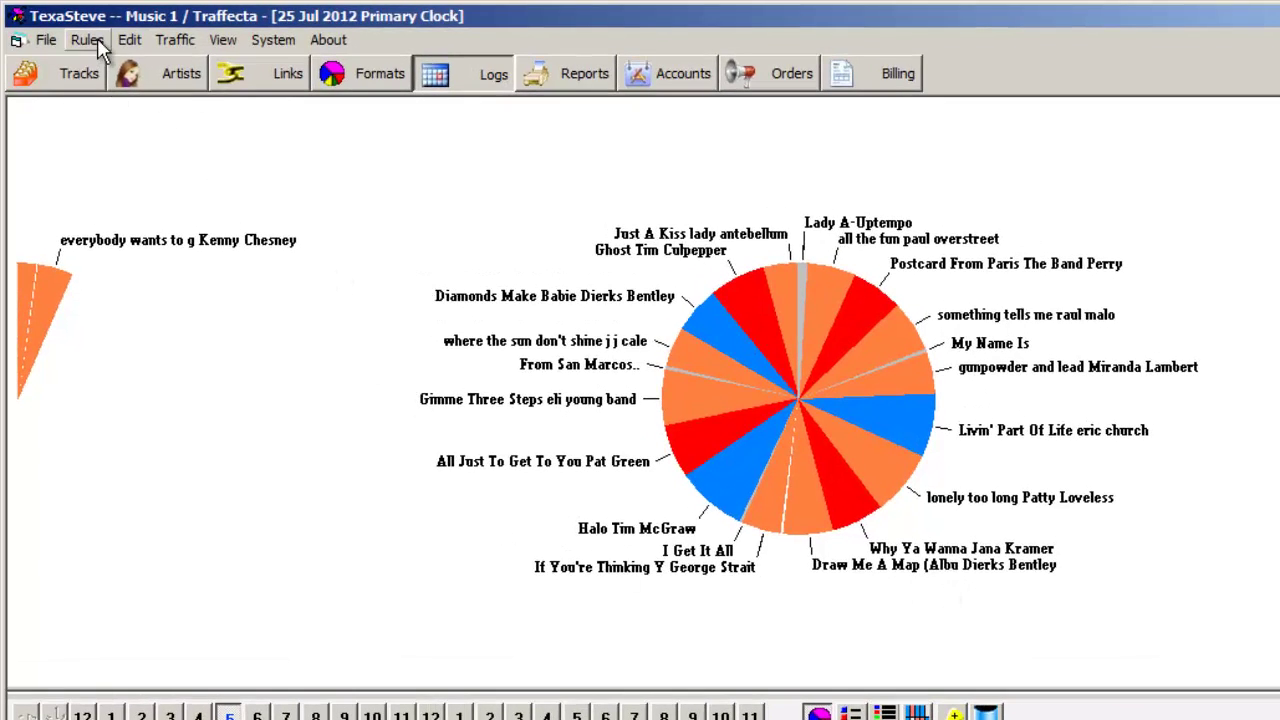
# Re-enable Artist Separation enforcement and auto-schedule the rest of the log
pyautogui.click(97, 38)
pyautogui.click(100, 86)
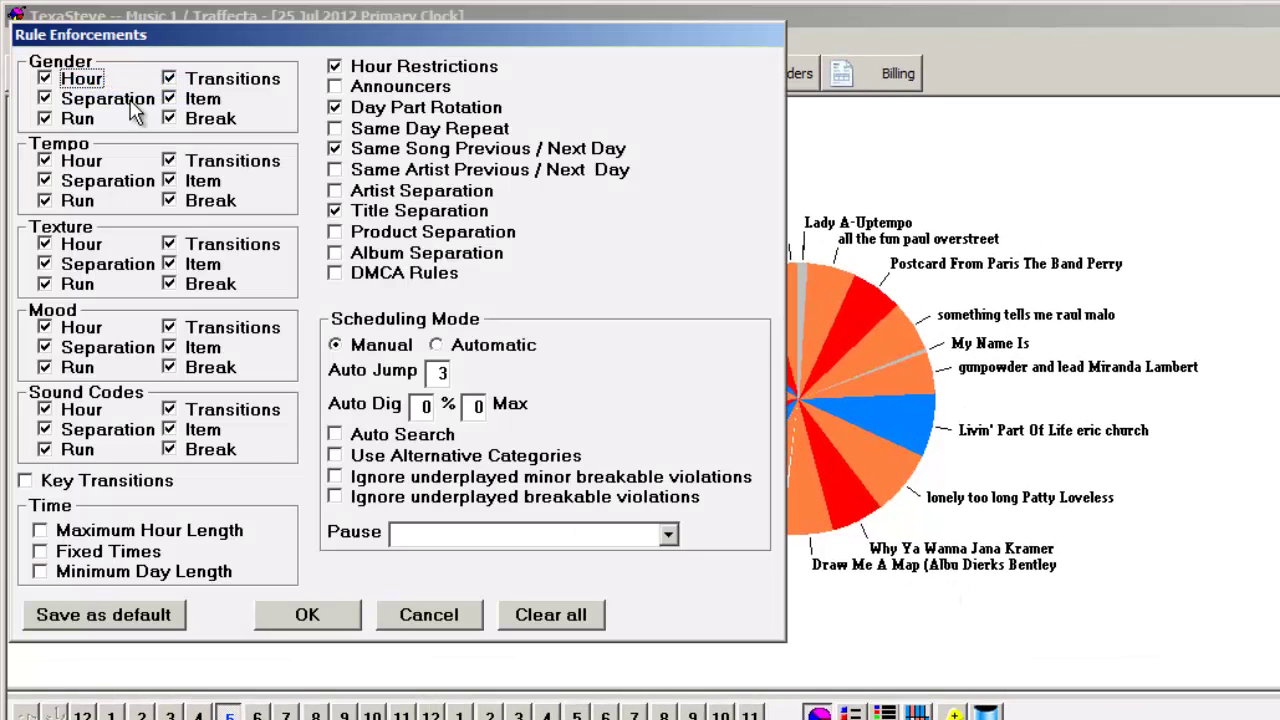
pyautogui.click(342, 192)
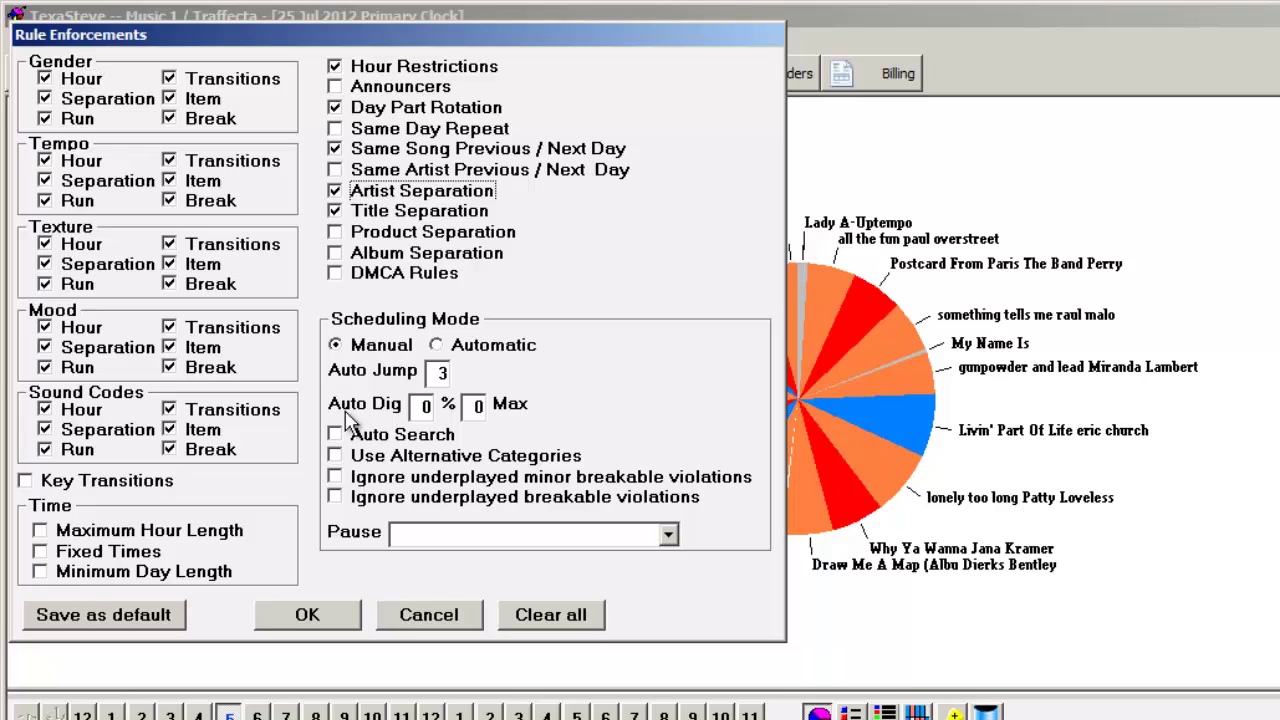
pyautogui.click(318, 612)
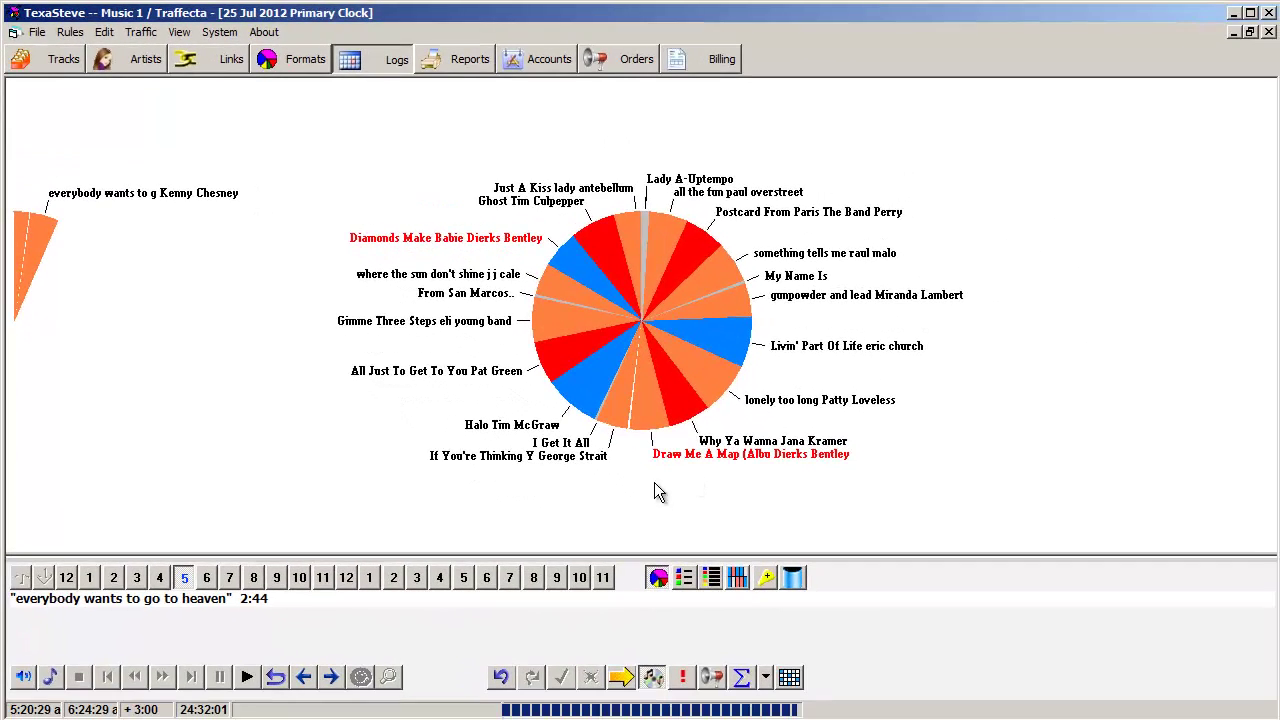
pyautogui.click(648, 677)
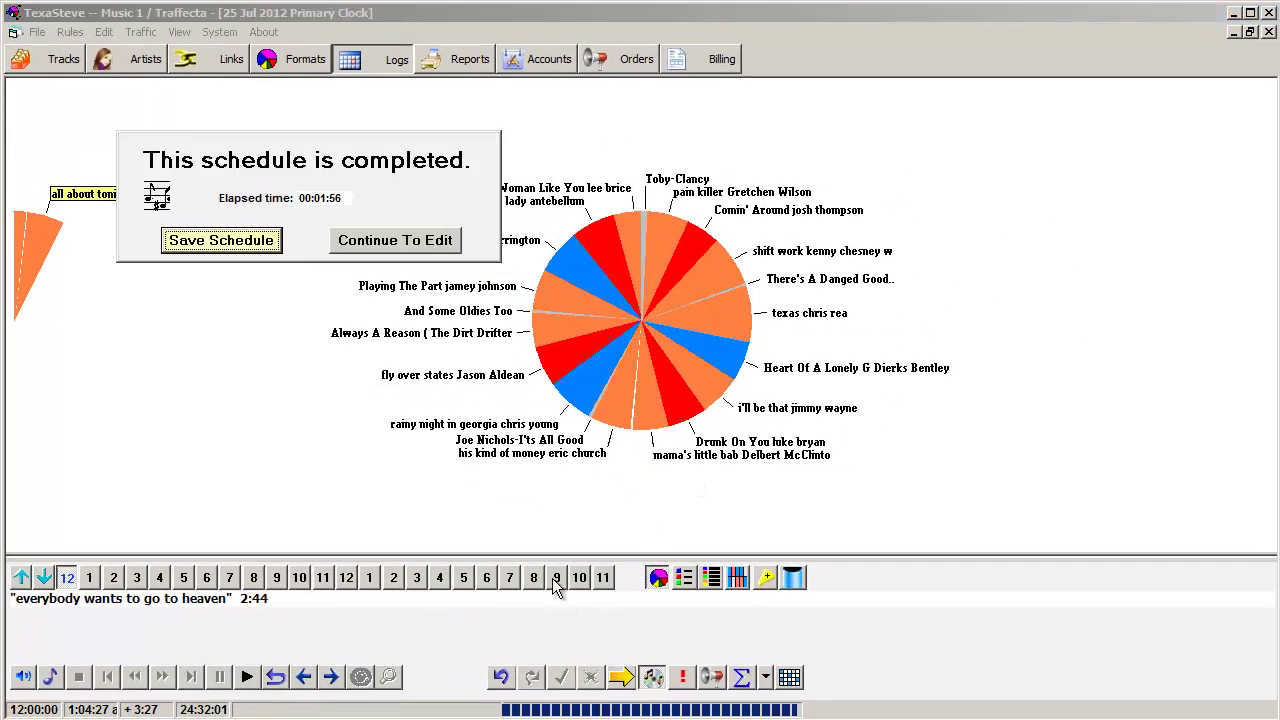